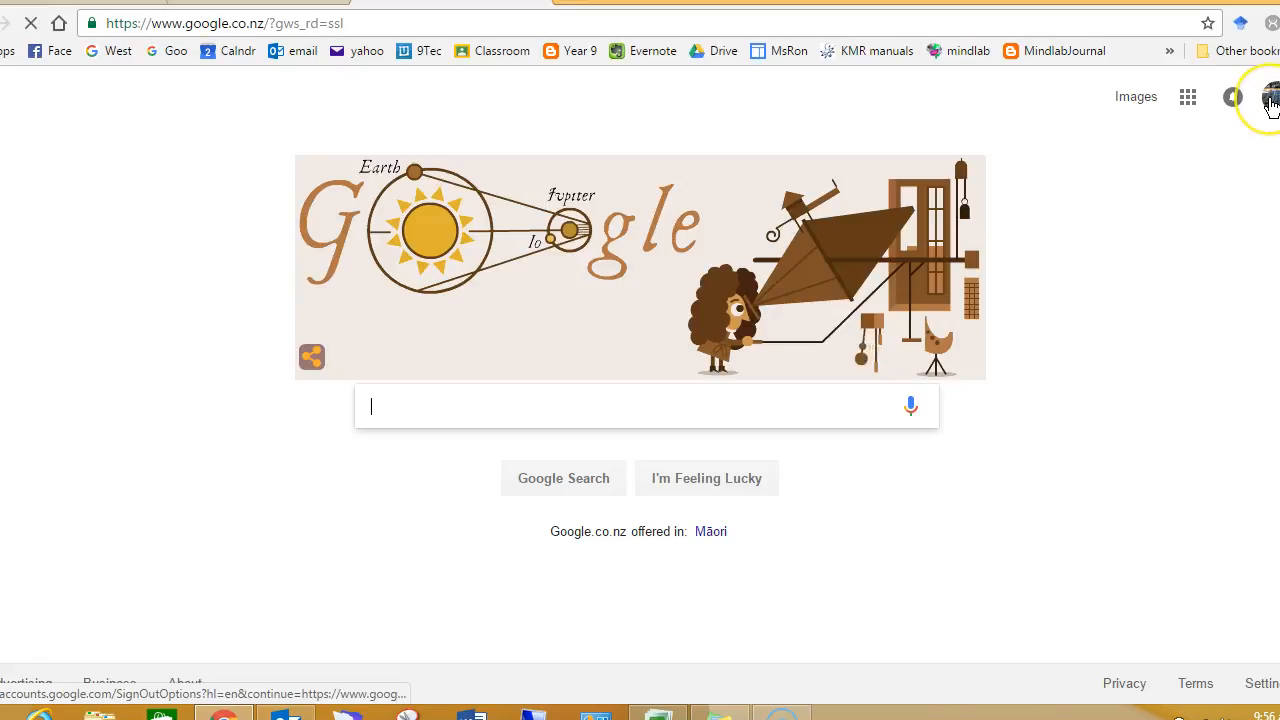
Step: Switch to Google Drive, open the _temp folder and create a new blank Google Form in it
left_click(1189, 100)
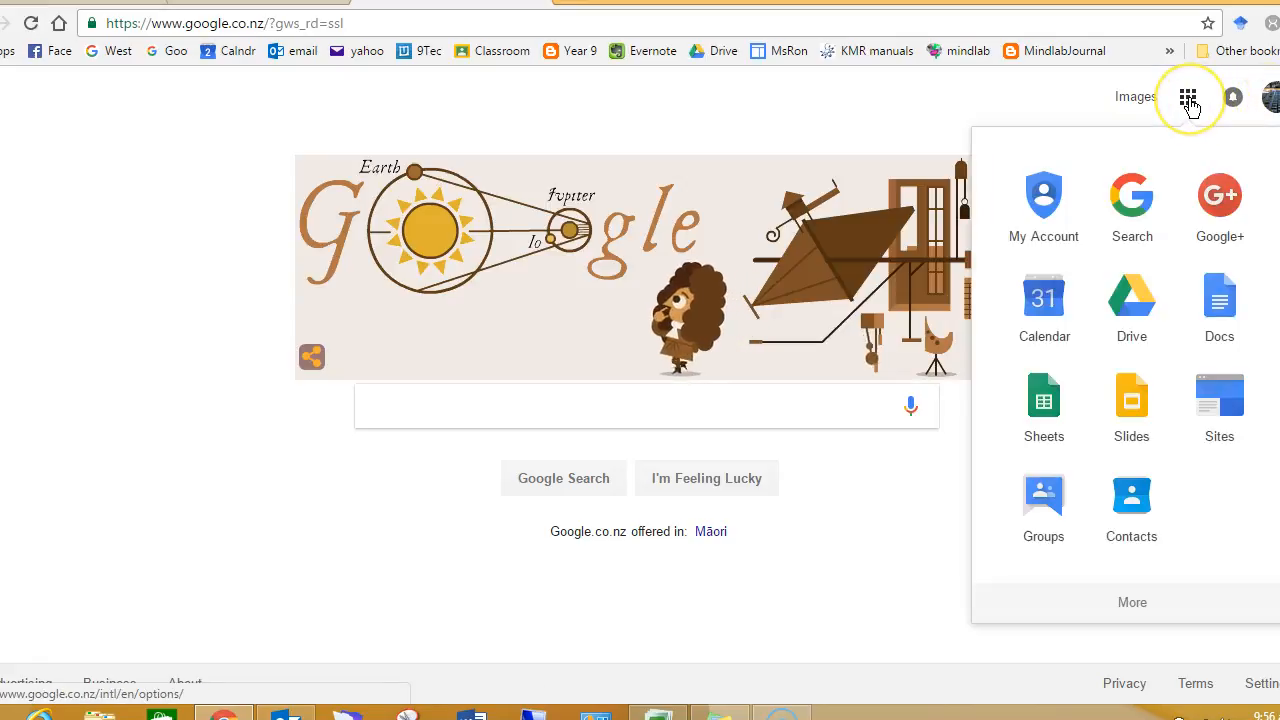
left_click(1138, 290)
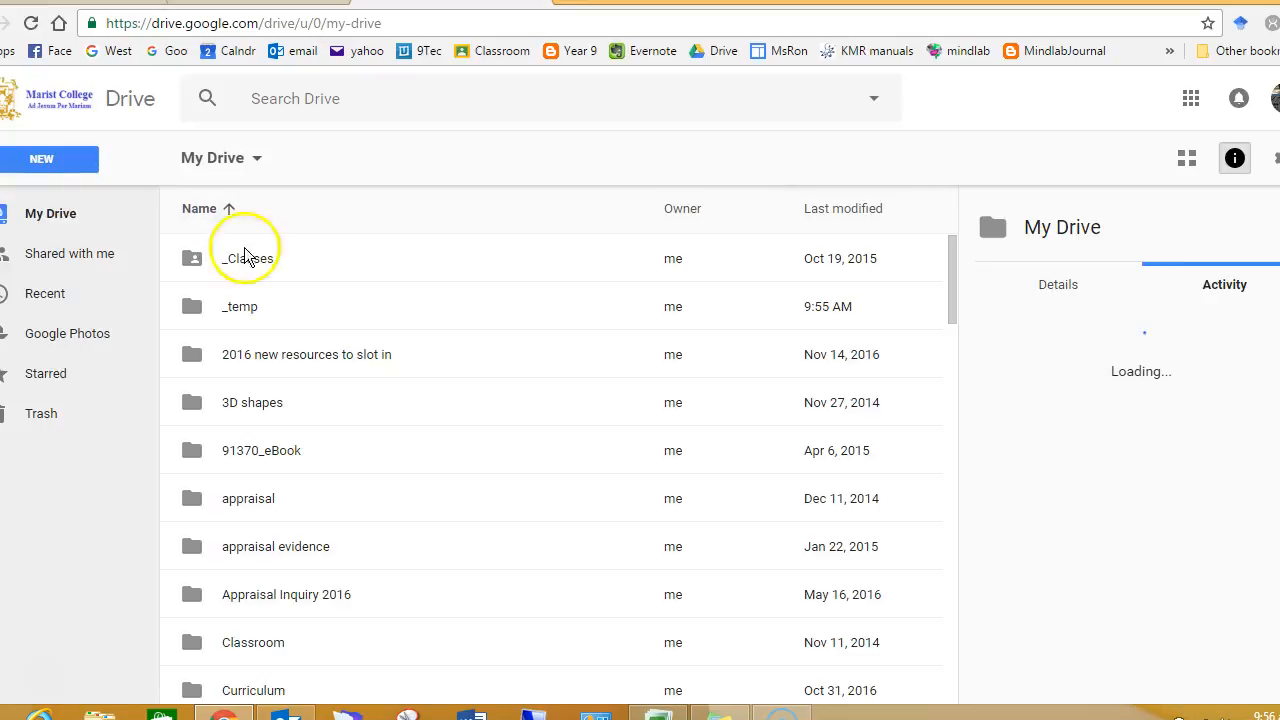
double_click(250, 305)
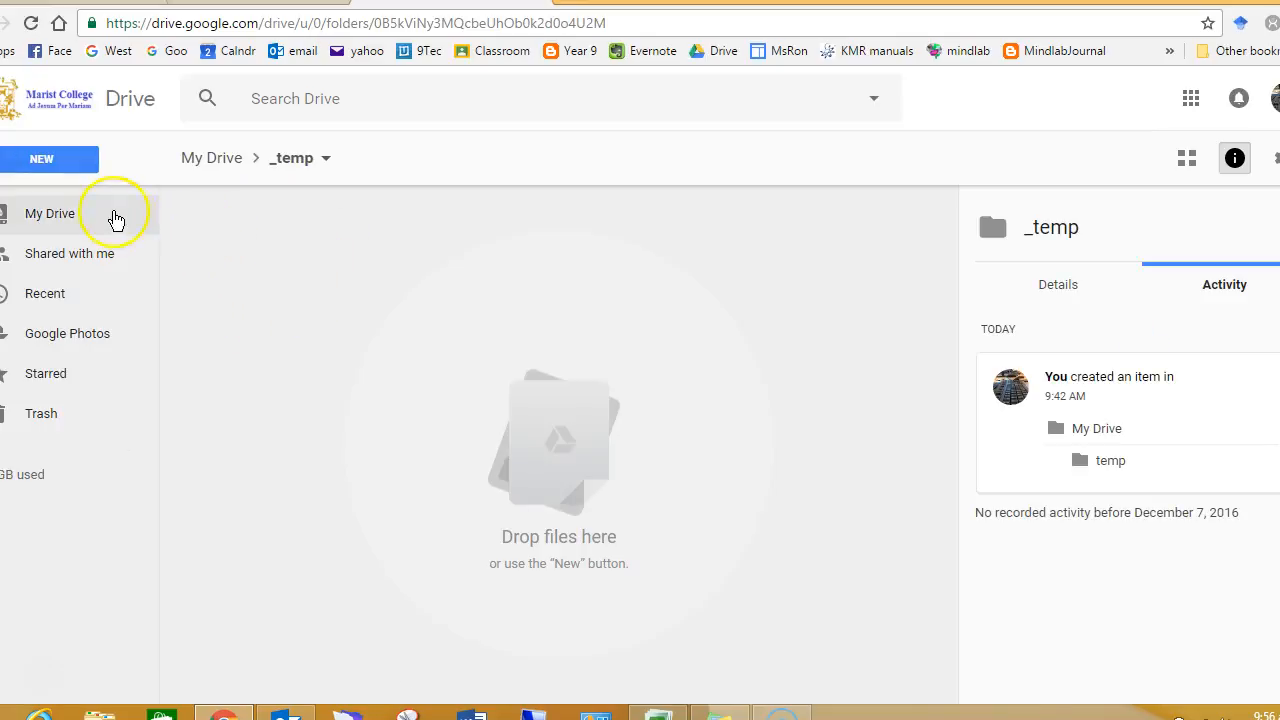
left_click(77, 172)
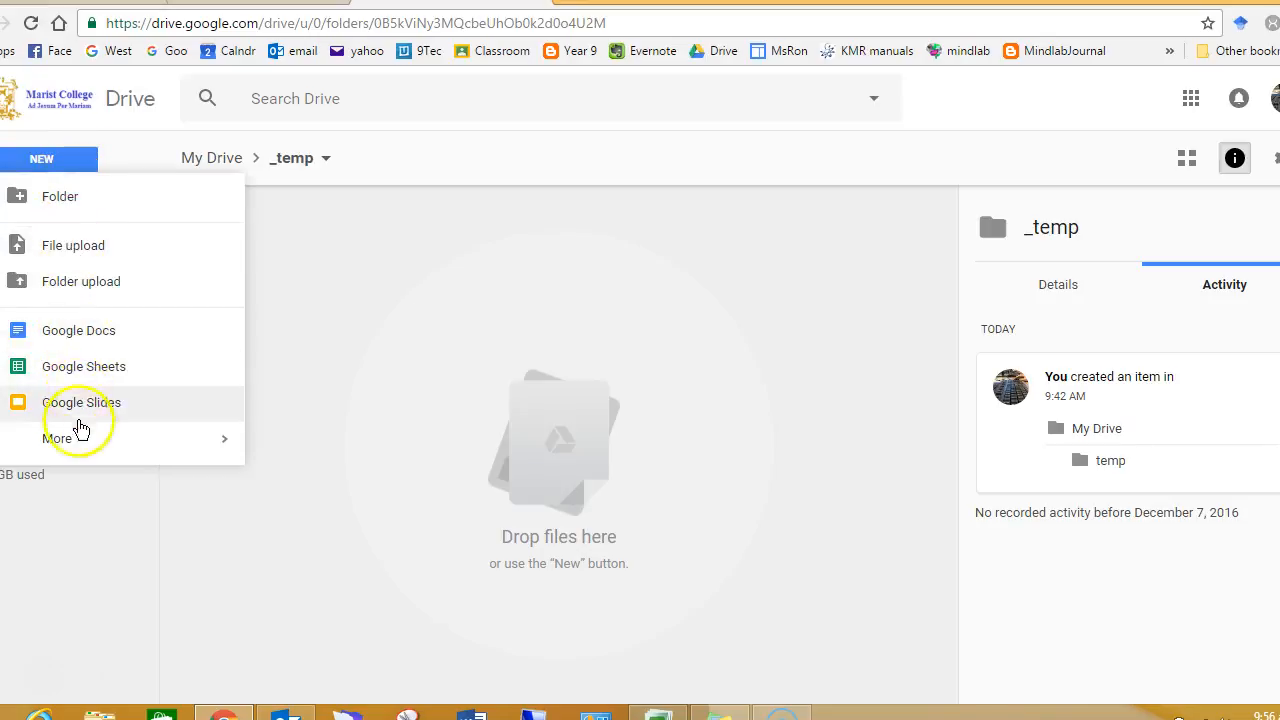
mouse_move(80, 446)
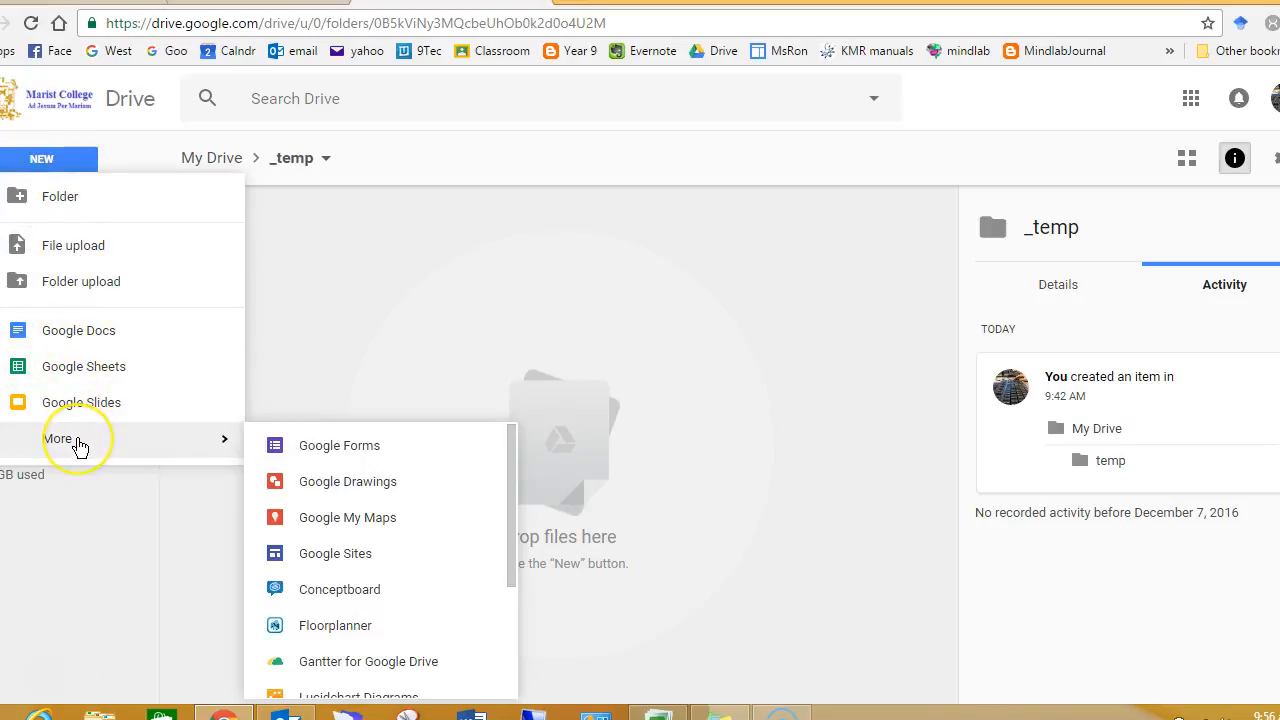
left_click(326, 453)
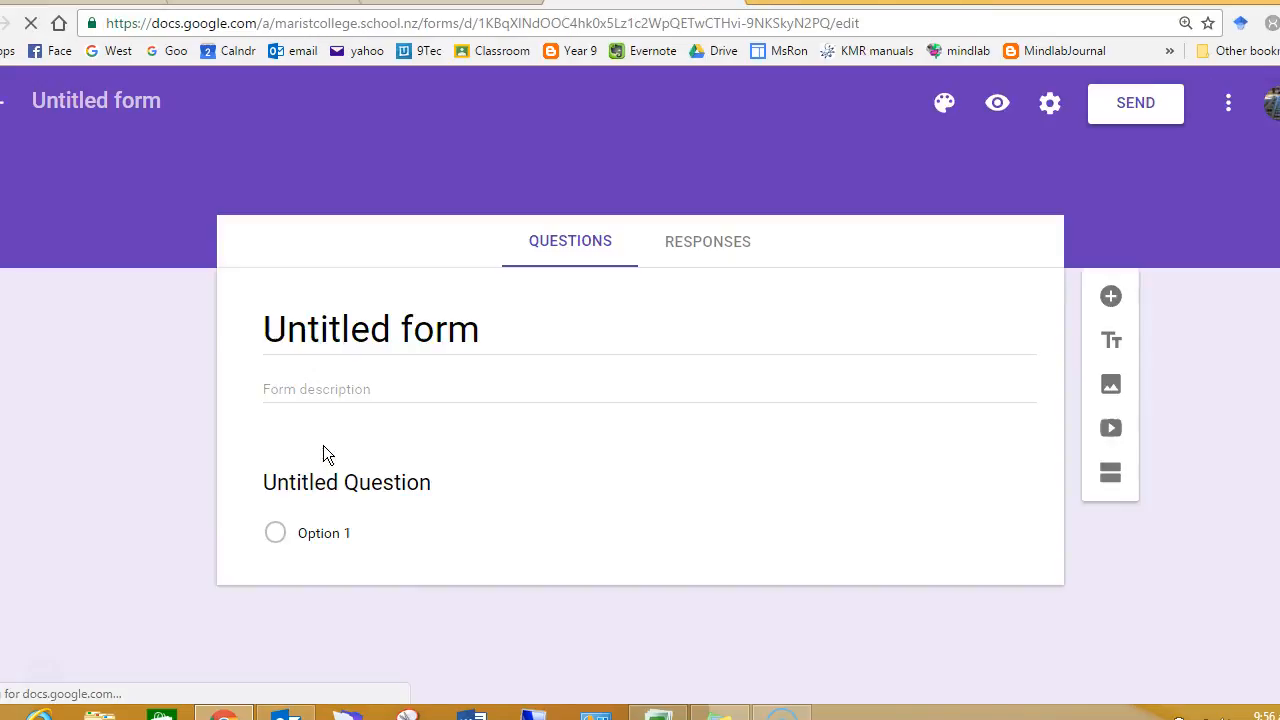
Step: Title the untitled form Survey and give the form file the same name
left_click(333, 323)
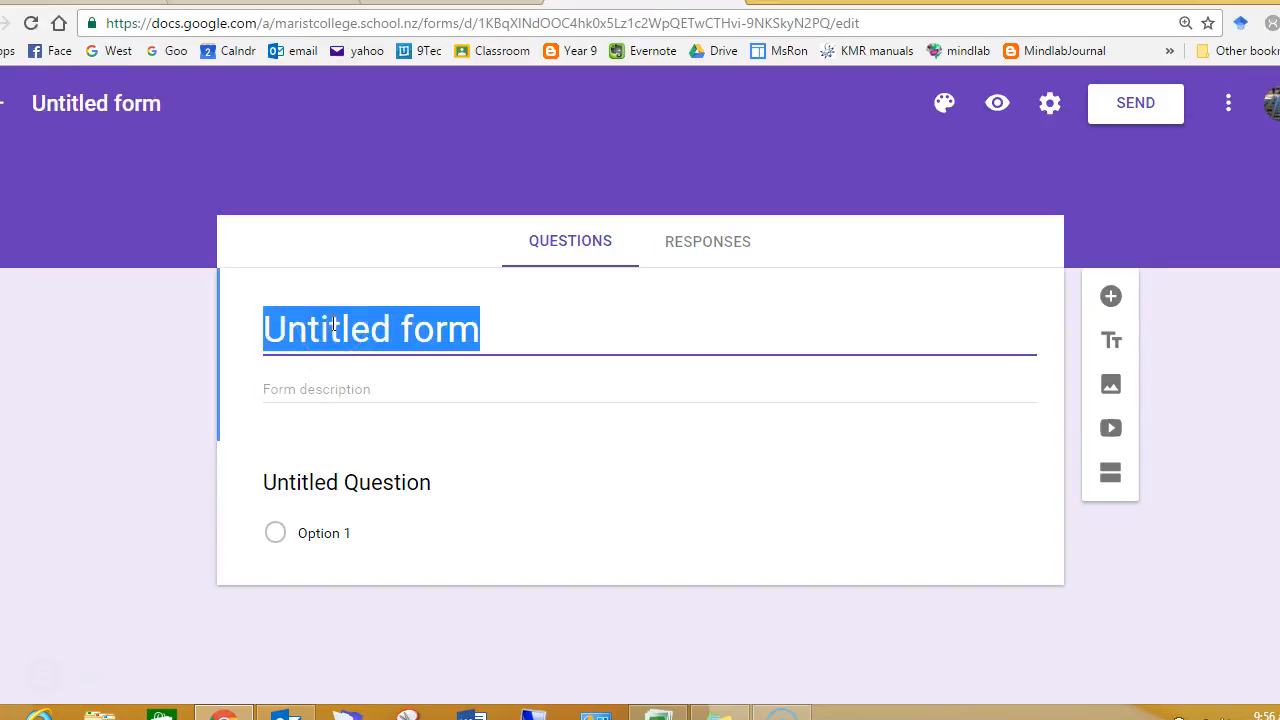
type("Survey")
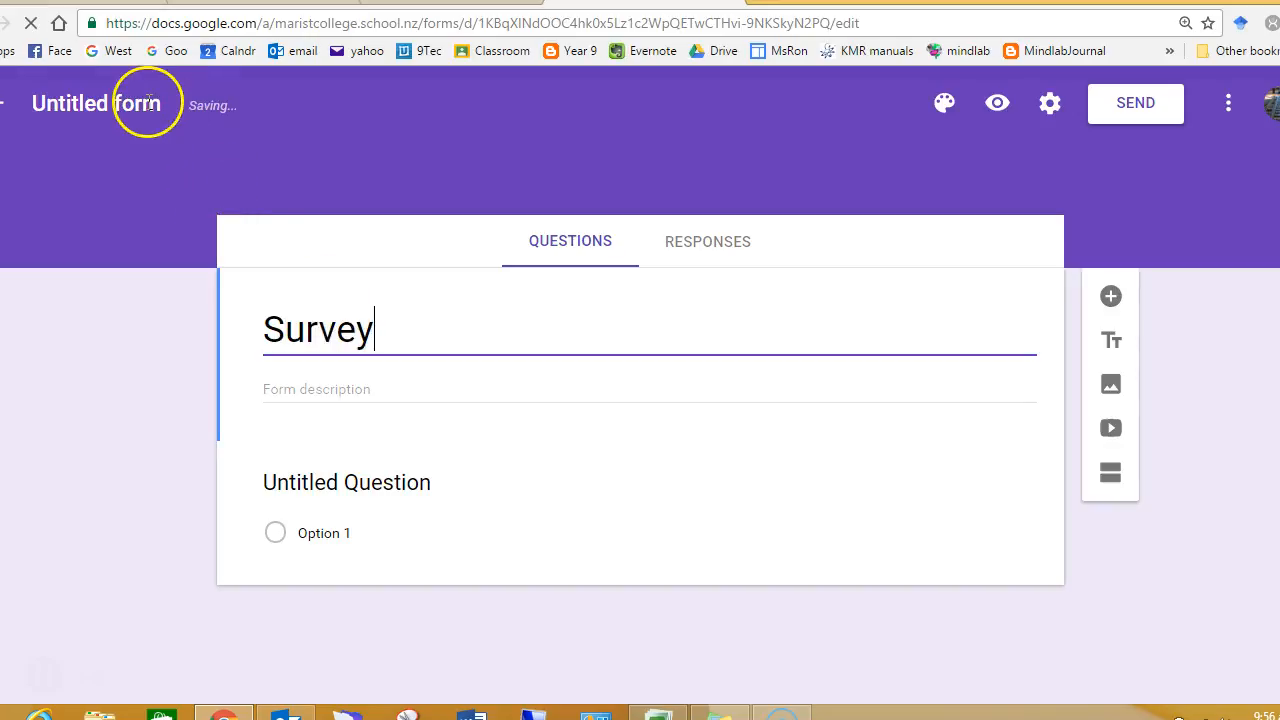
left_click(115, 110)
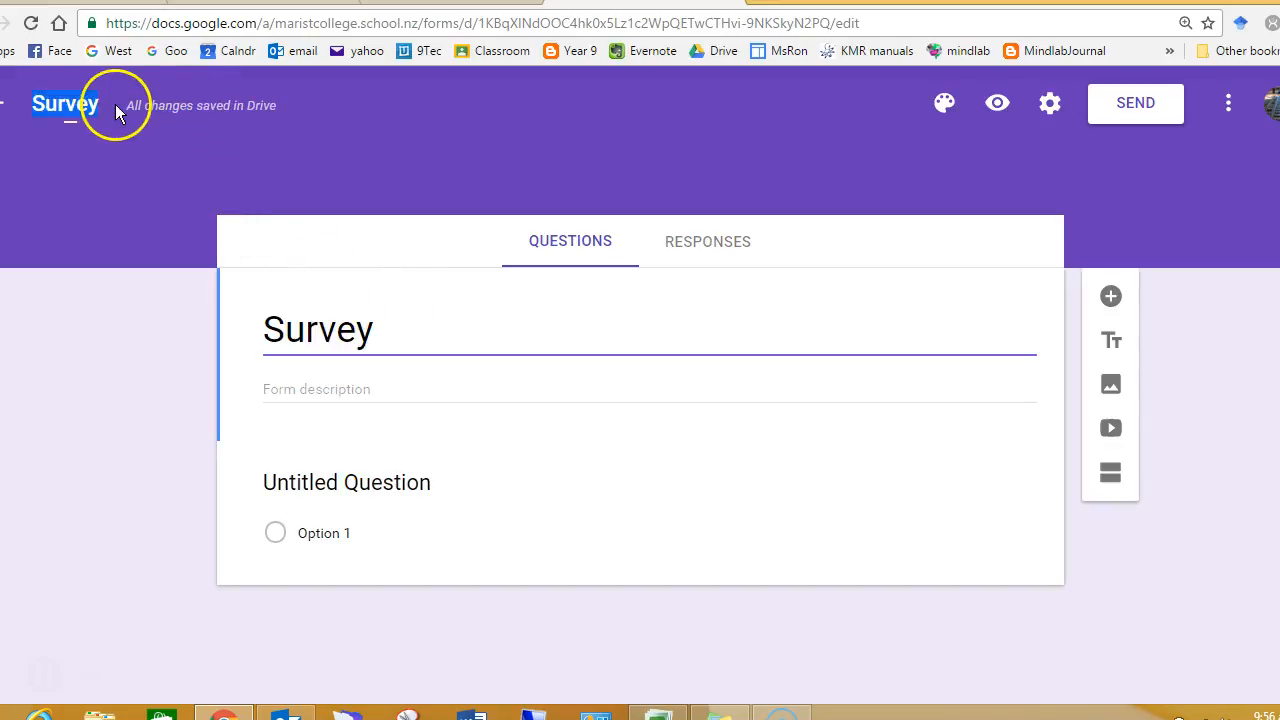
left_click(403, 320)
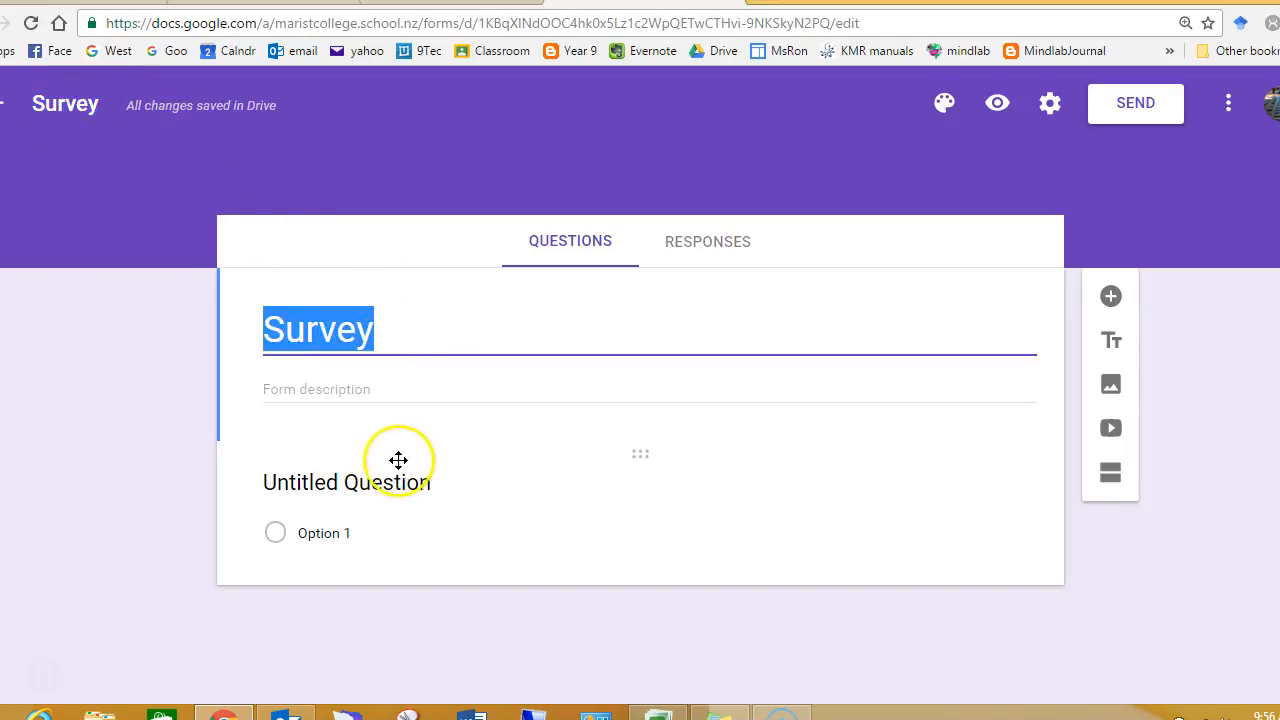
Step: Change the untitled question to "What's your name?" with the Short answer type
left_click(342, 485)
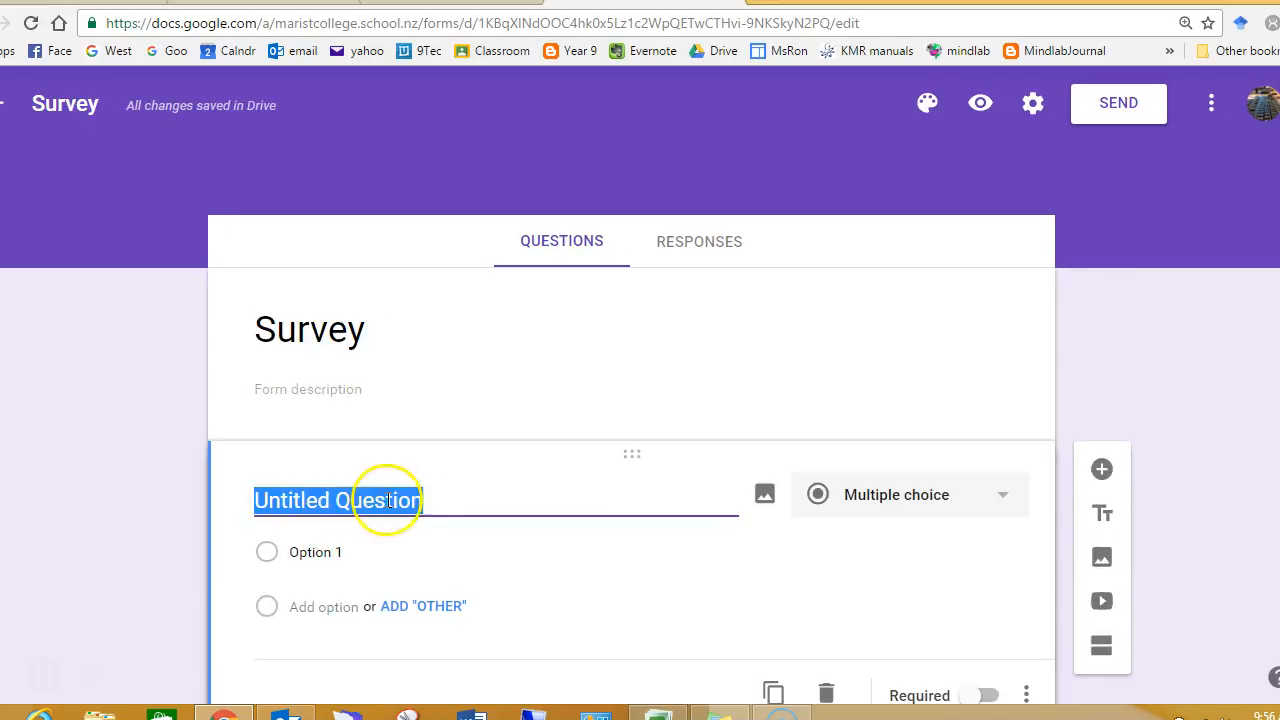
type("W")
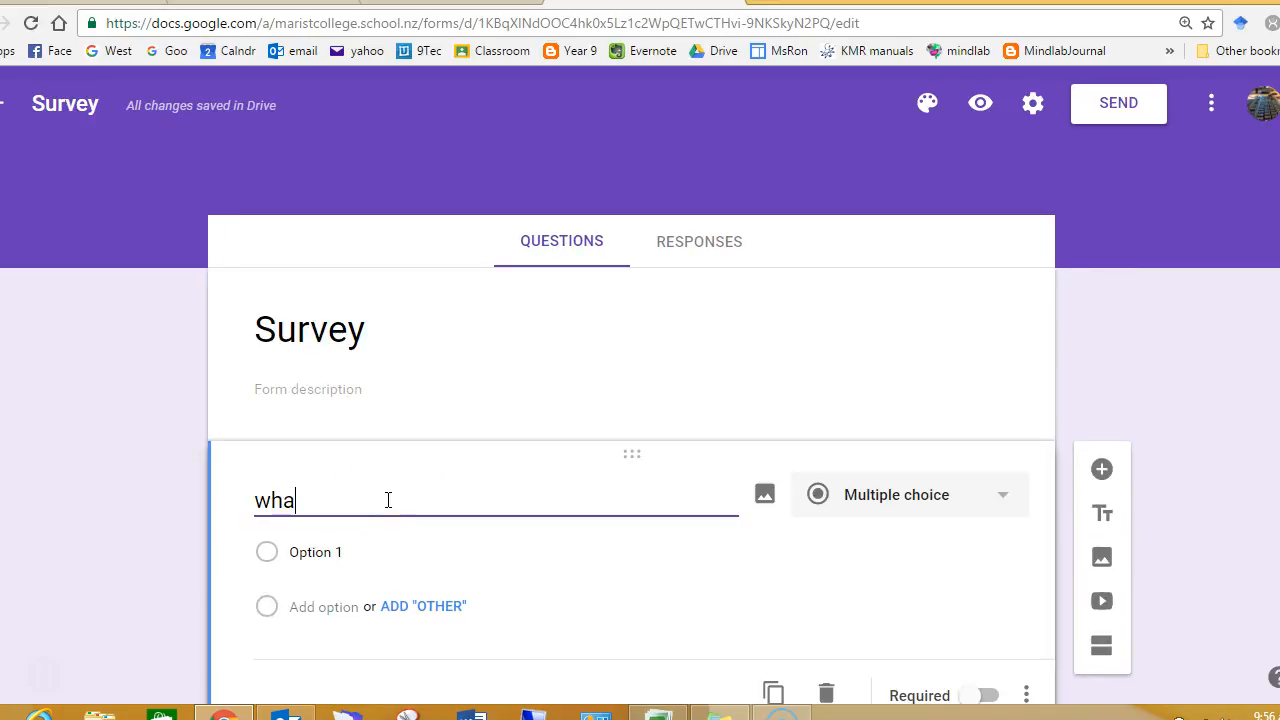
type("hat's your name?")
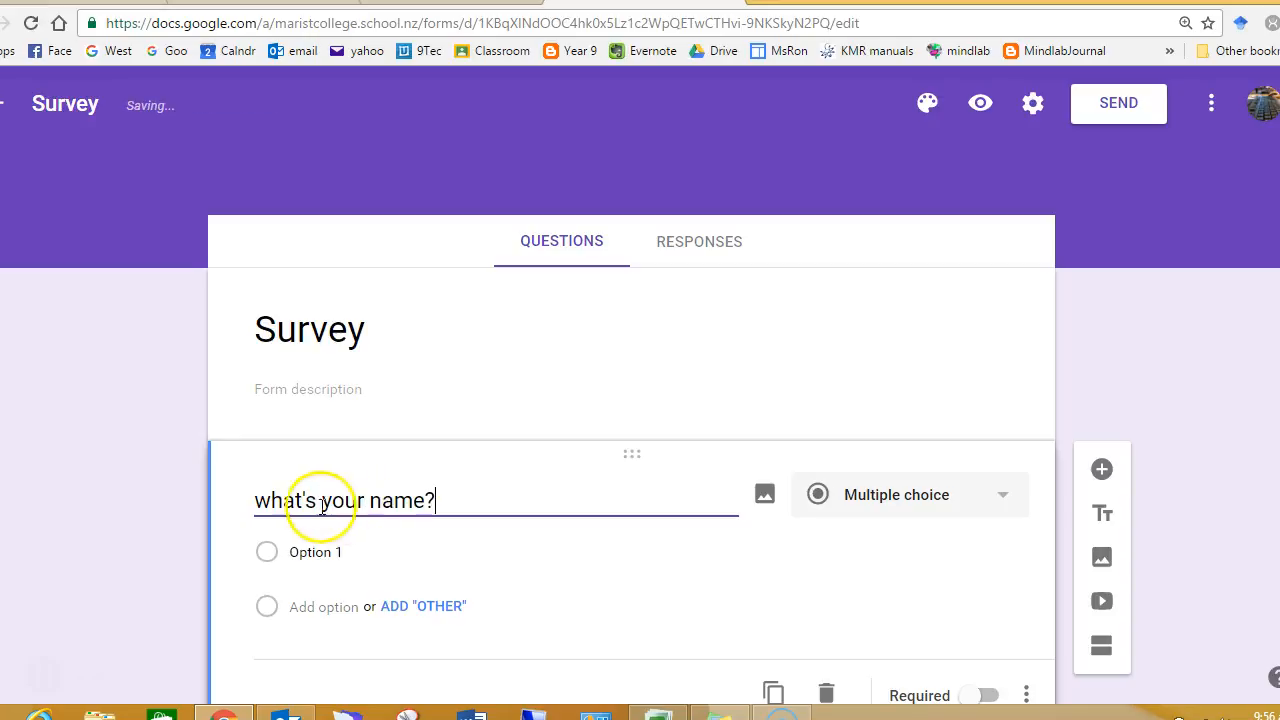
left_click(271, 500)
key("BackSpace")
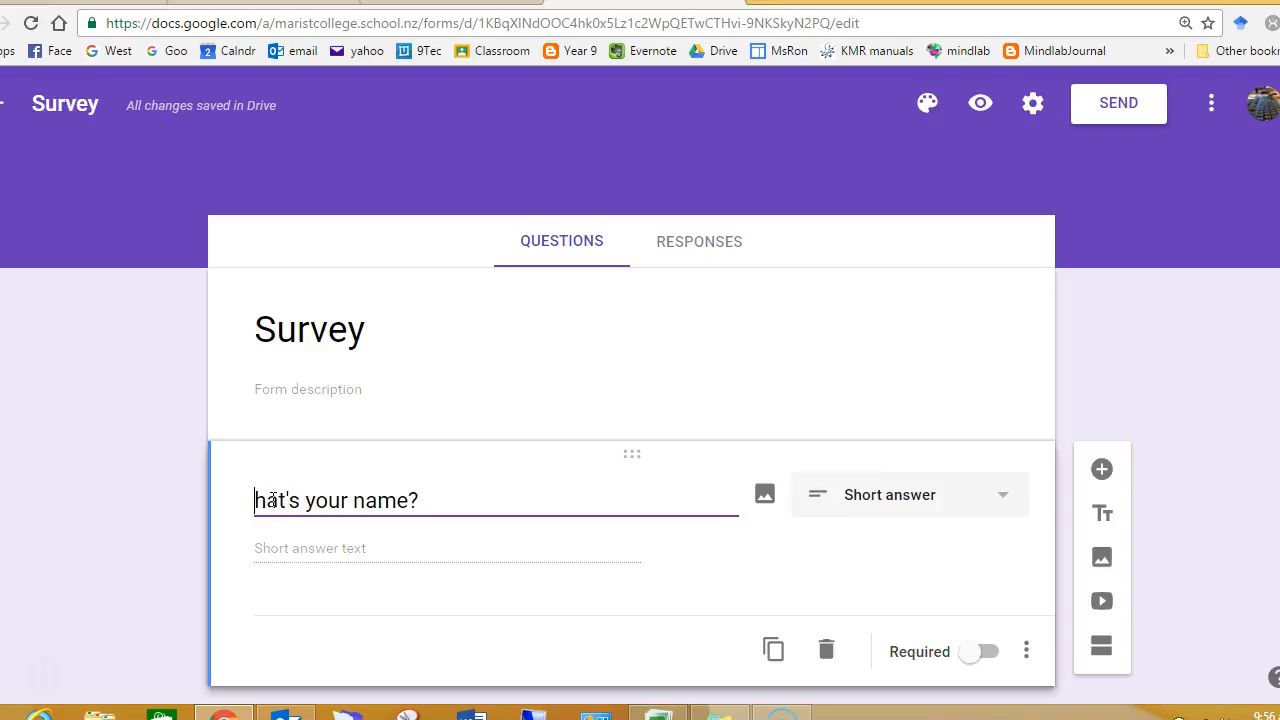
type("W")
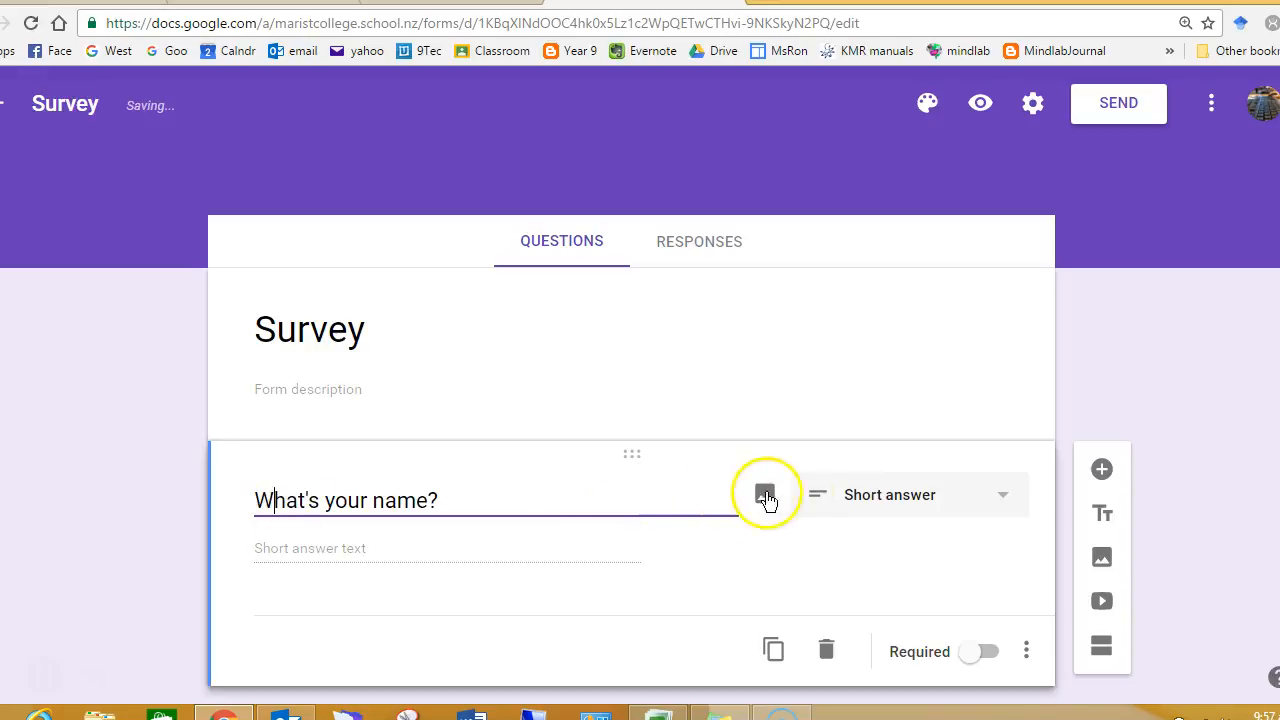
left_click(887, 497)
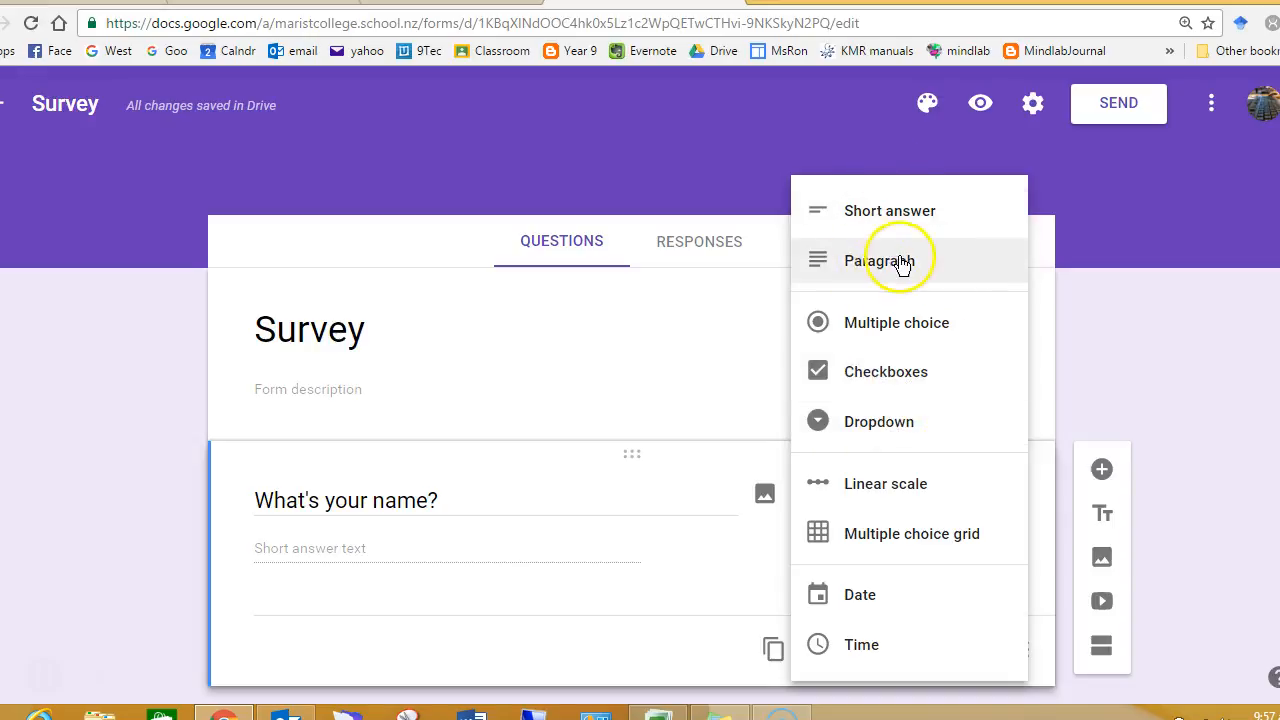
left_click(902, 222)
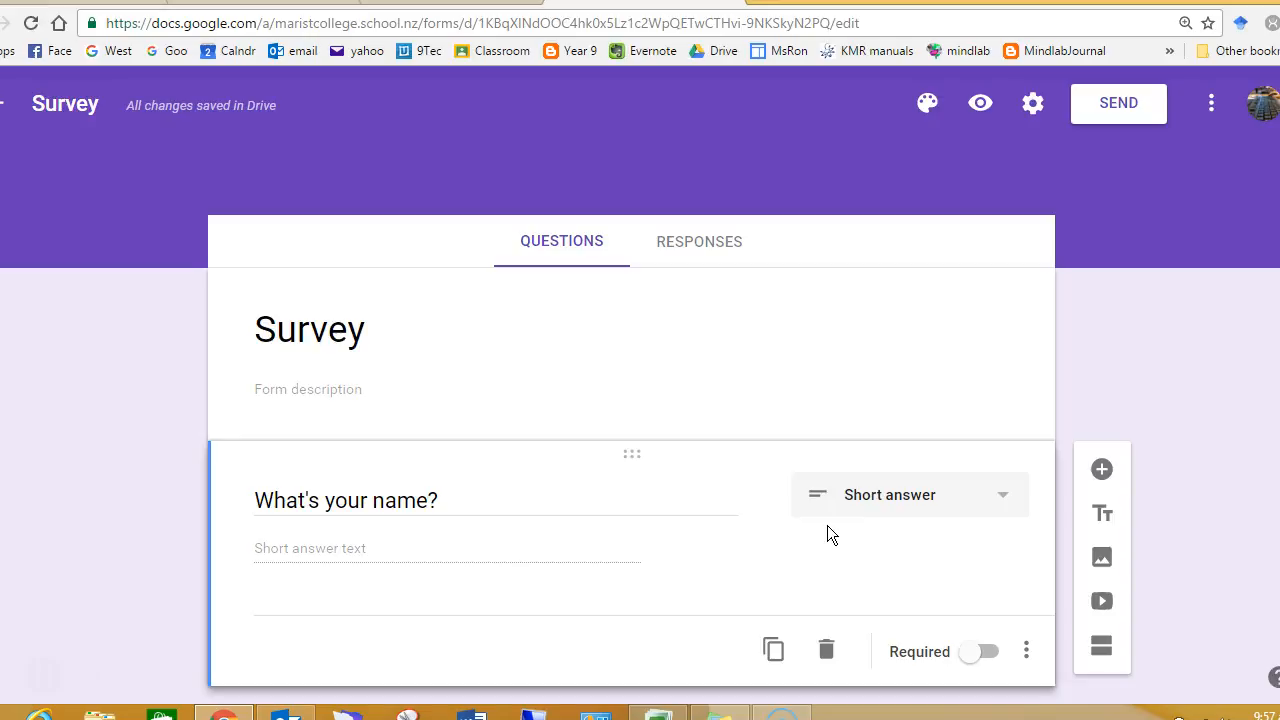
Step: Add a multiple-choice question "What colour is best?" with the options Blue, Red and Other
left_click(1101, 470)
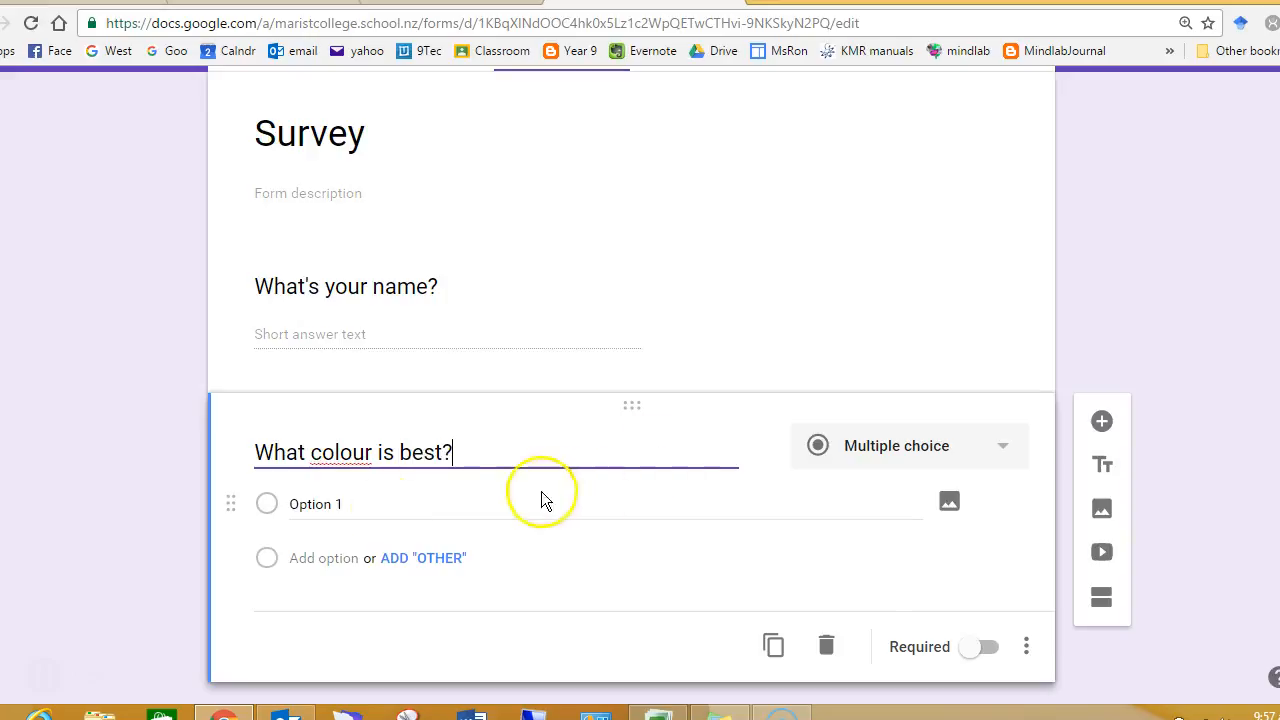
left_click(313, 503)
type("Blue")
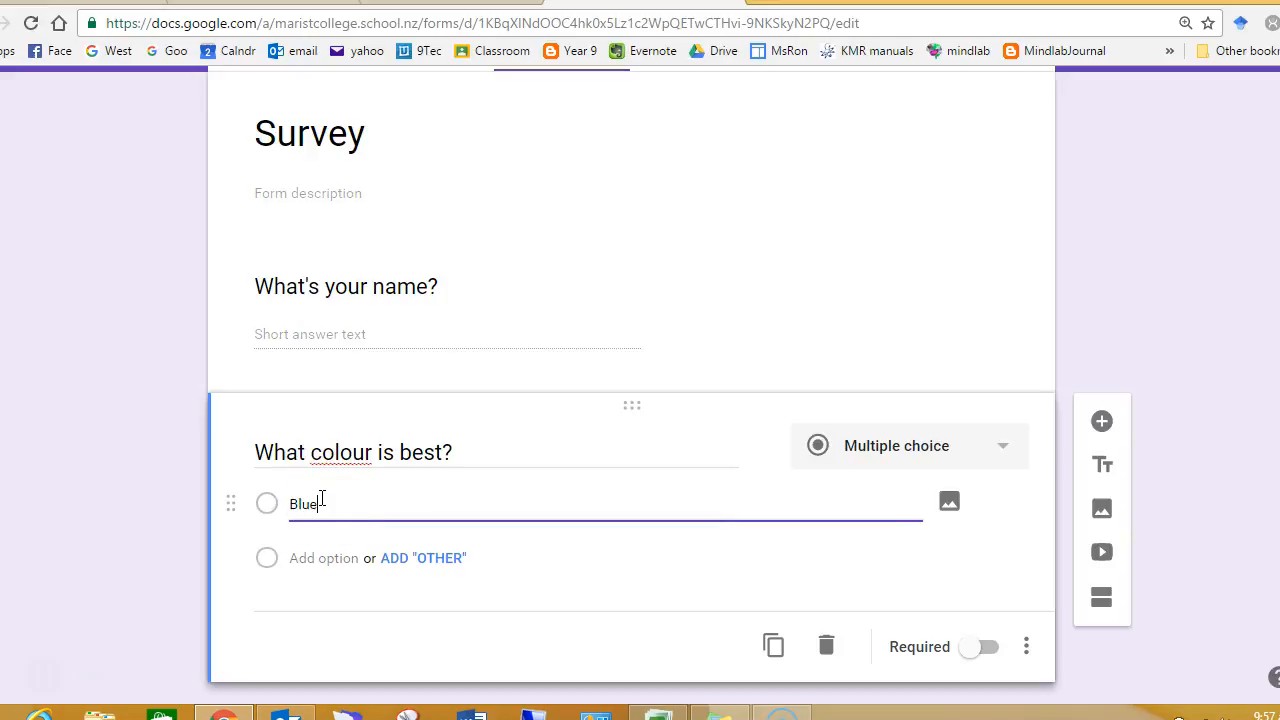
left_click(325, 558)
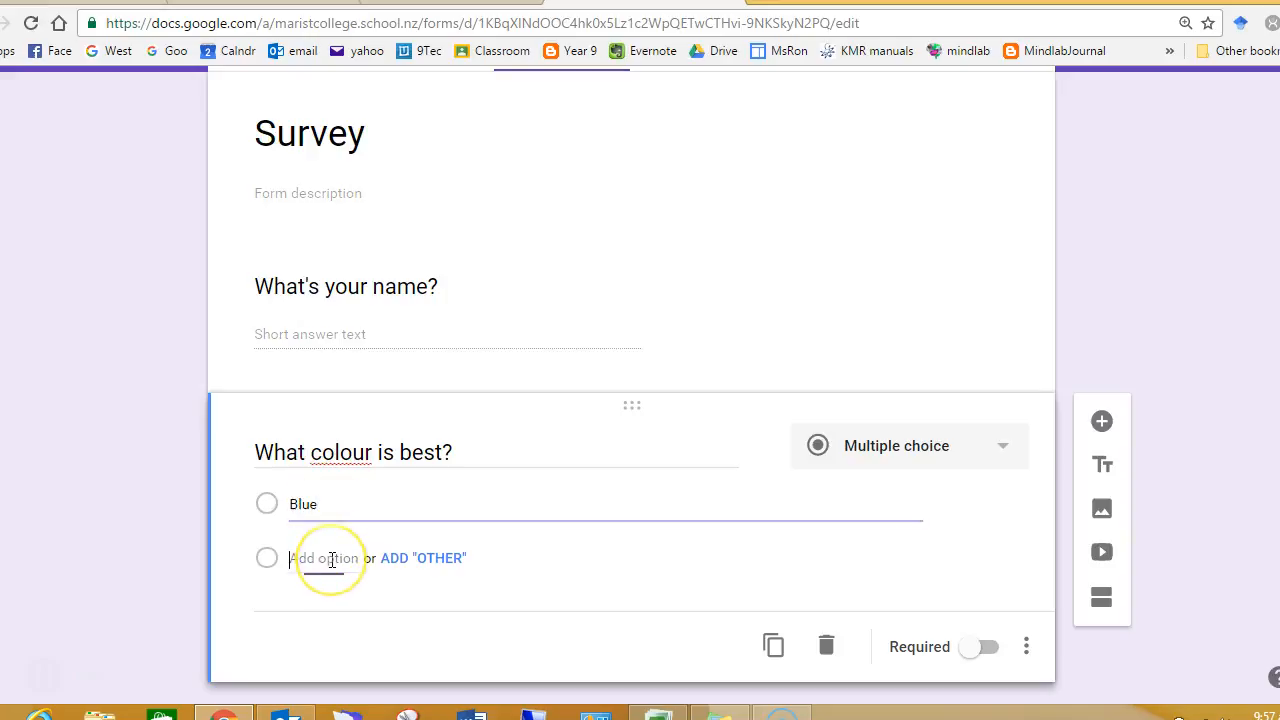
type("Red")
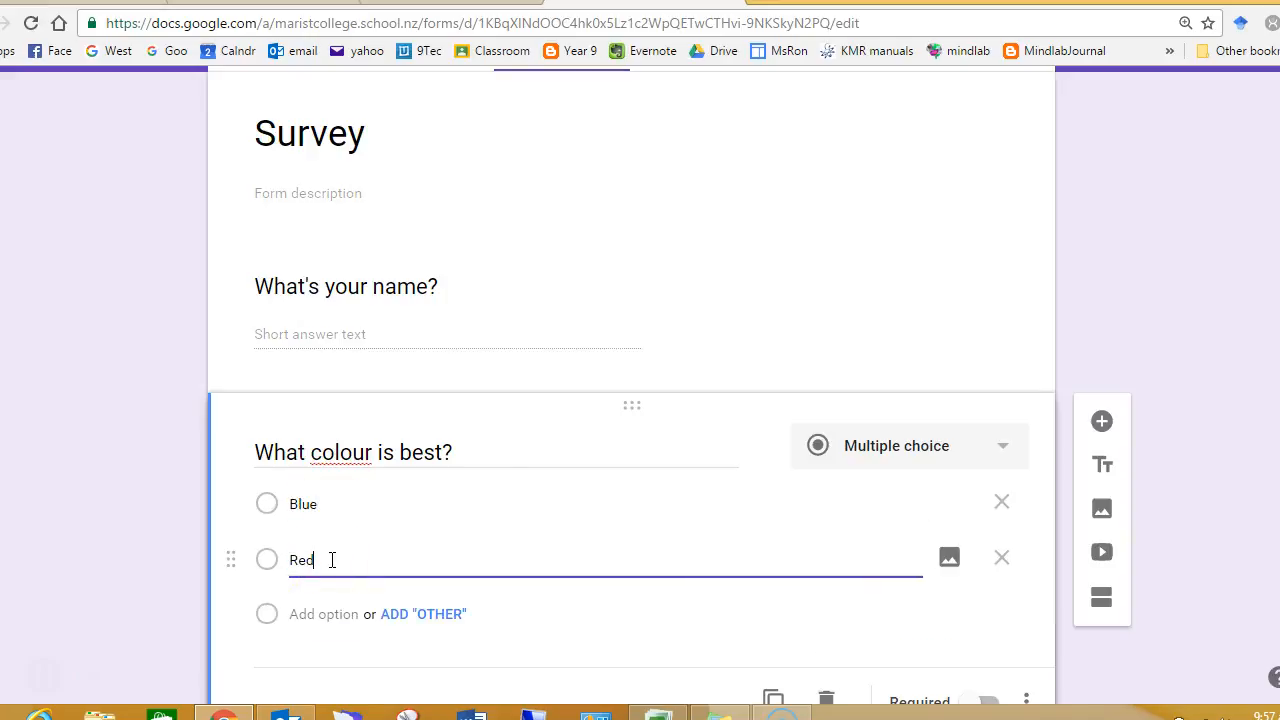
left_click(397, 618)
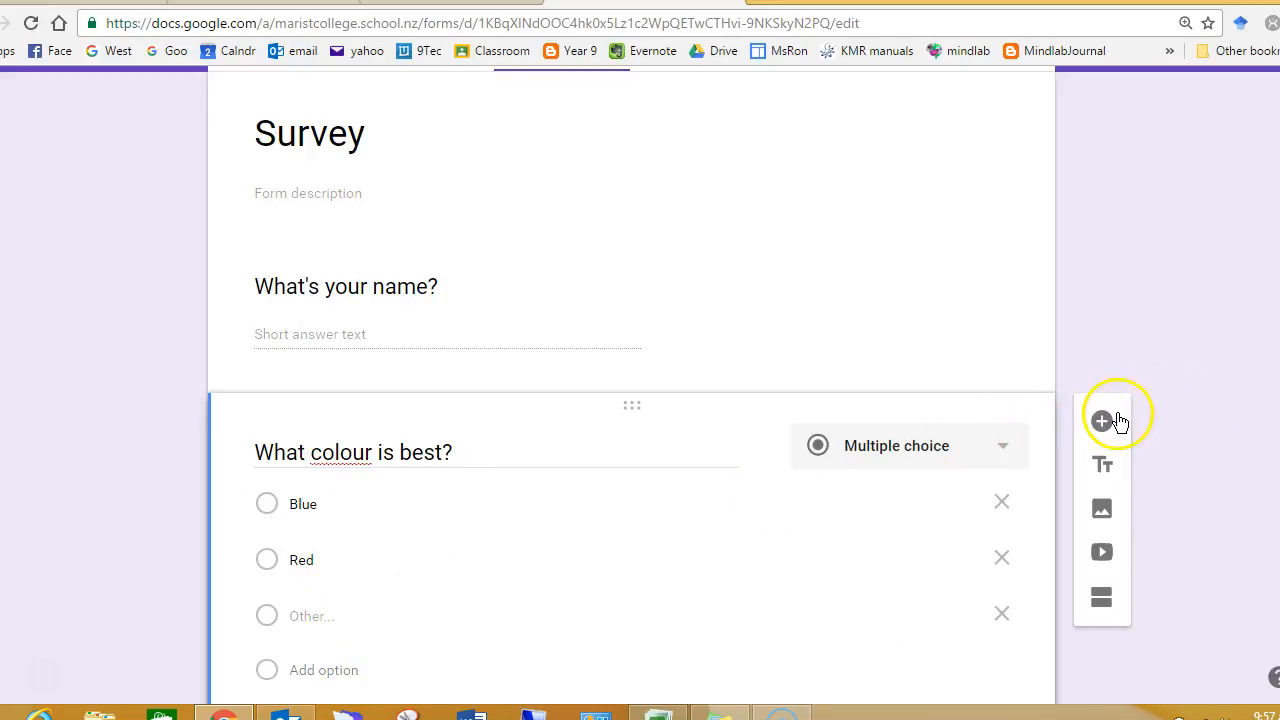
Step: Review the questions, preview the form as respondents see it down to its end, and return to the form editor
scroll(817, 406, "down", 2)
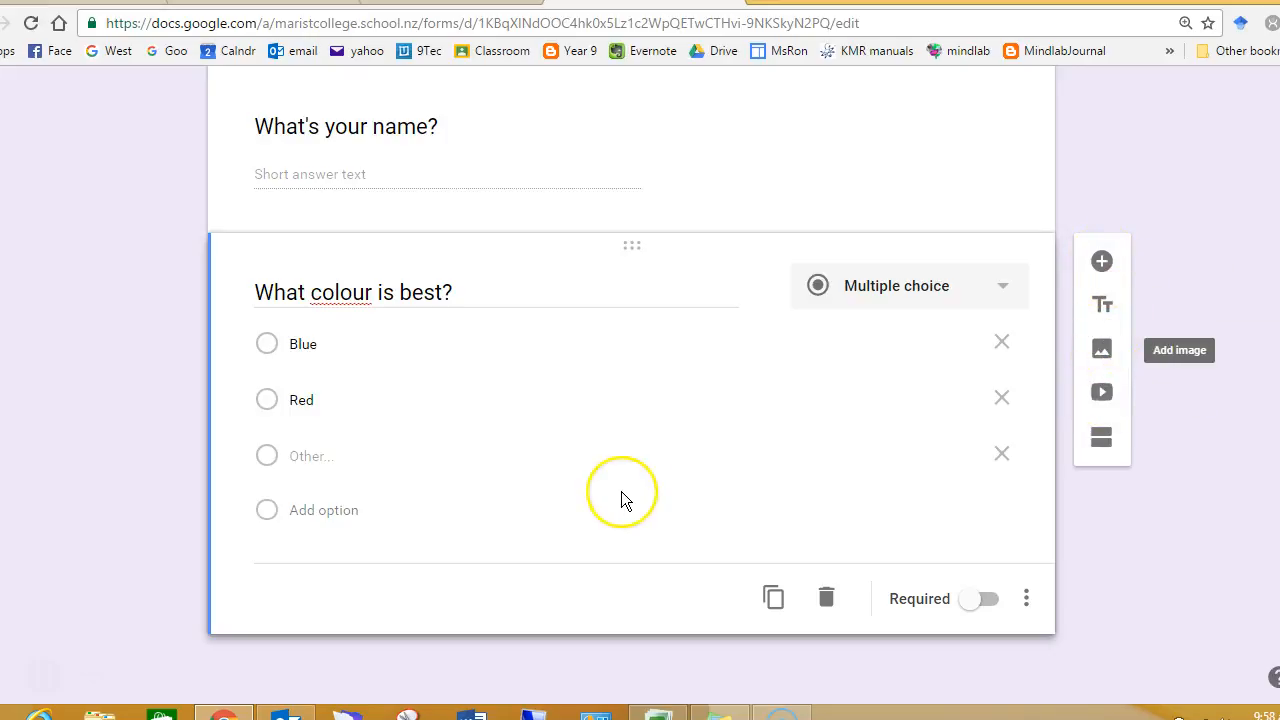
scroll(621, 500, "up", 4)
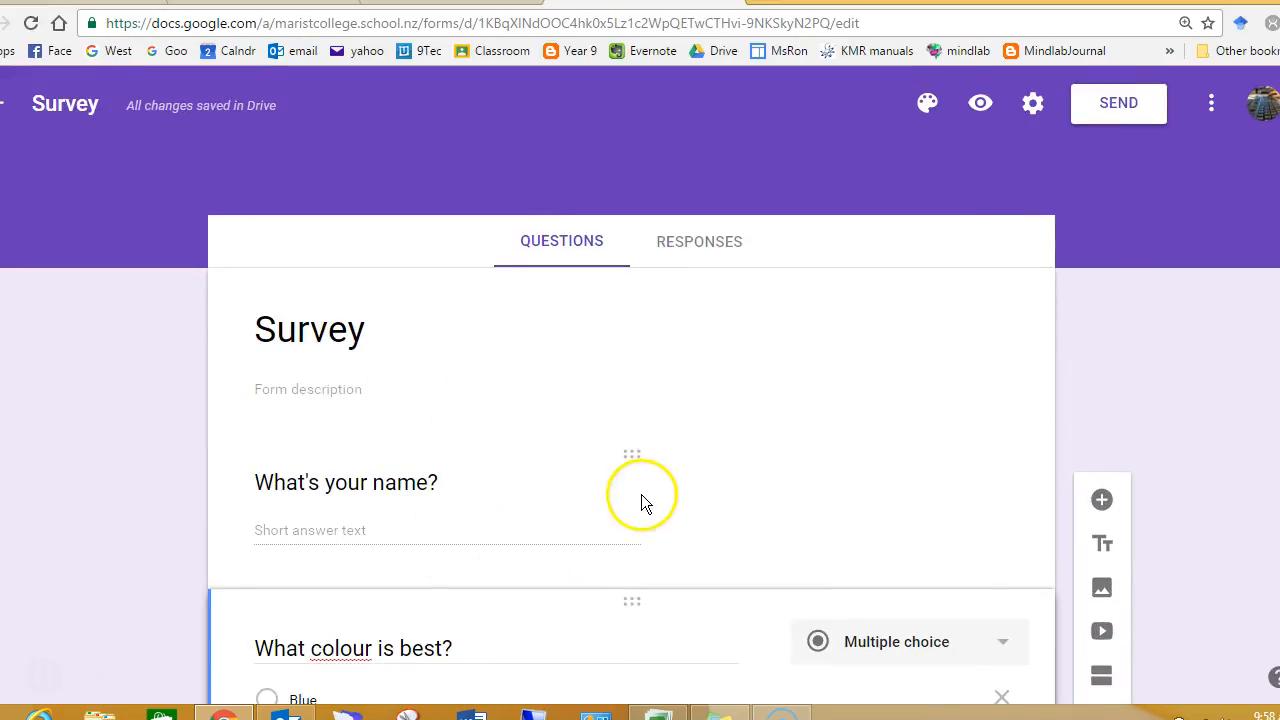
left_click(980, 104)
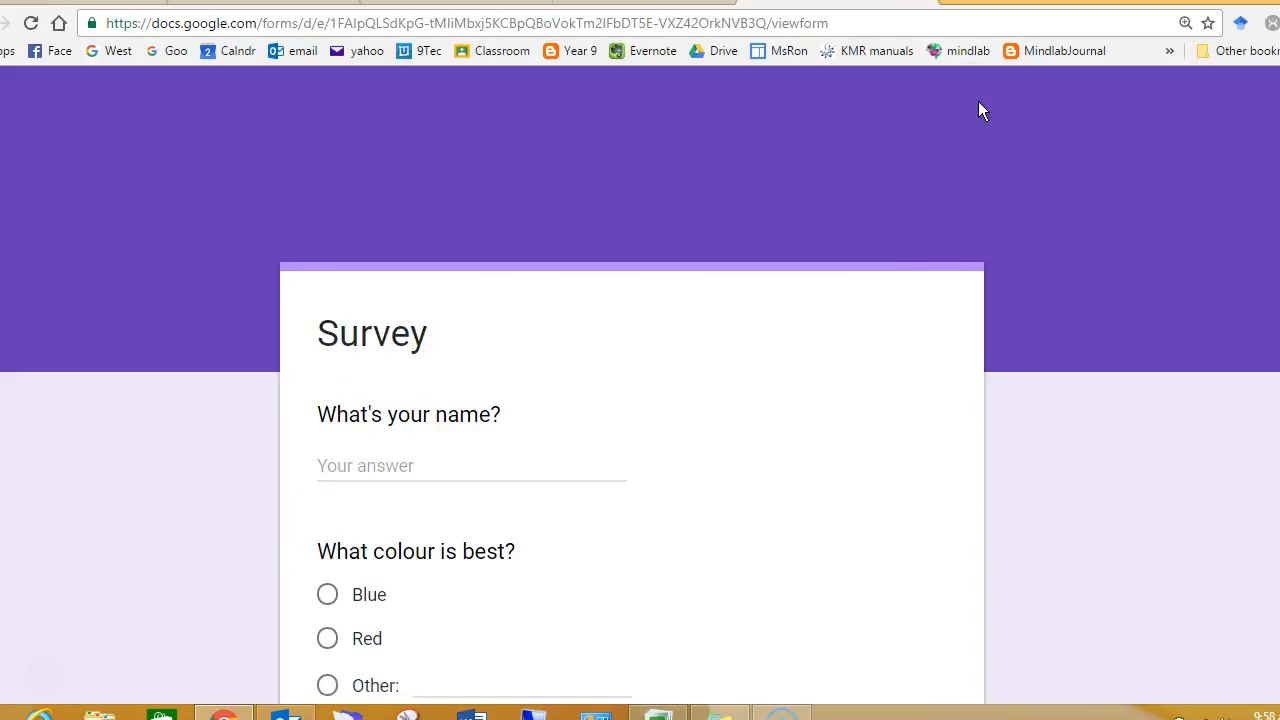
scroll(946, 149, "down", 3)
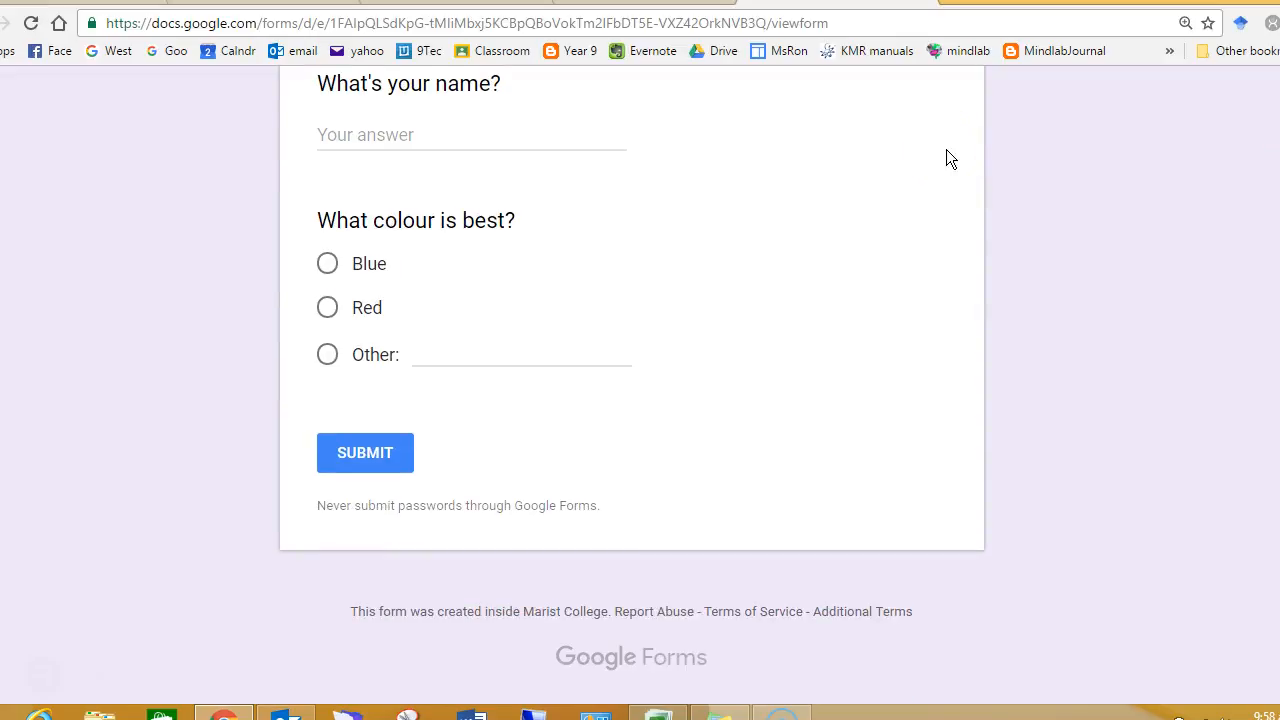
scroll(946, 149, "up", 3)
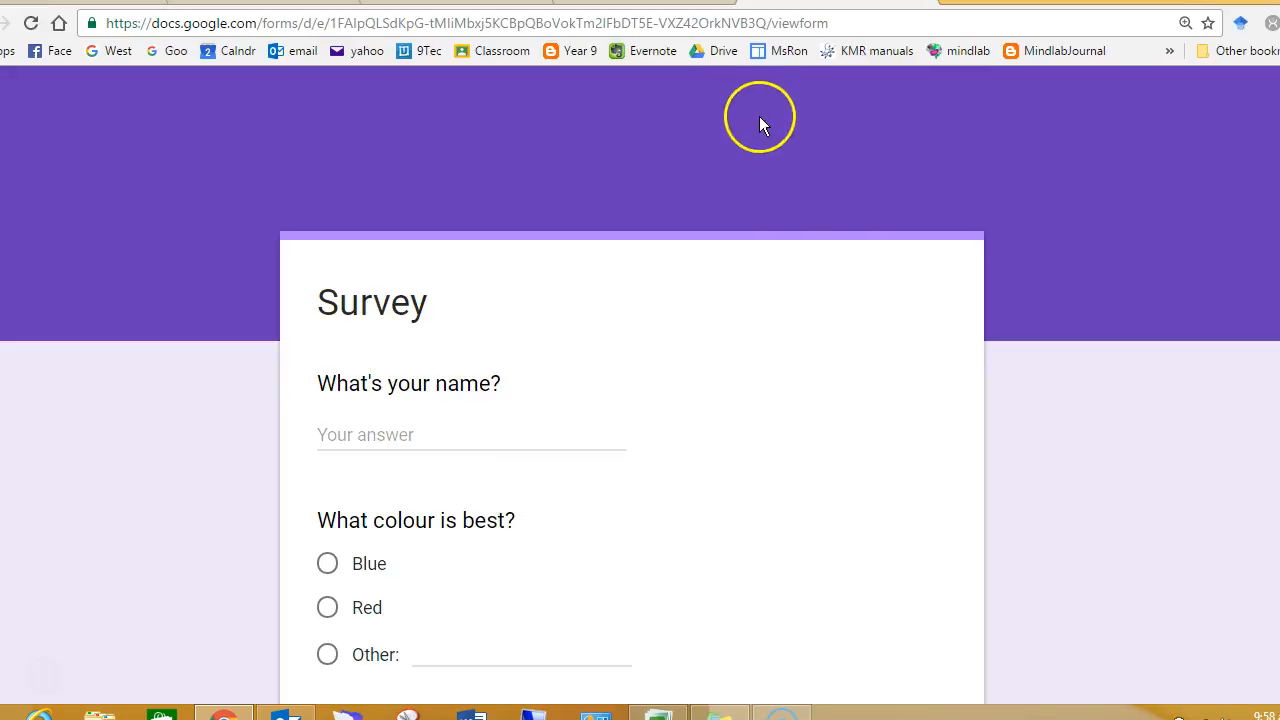
left_click(660, 2)
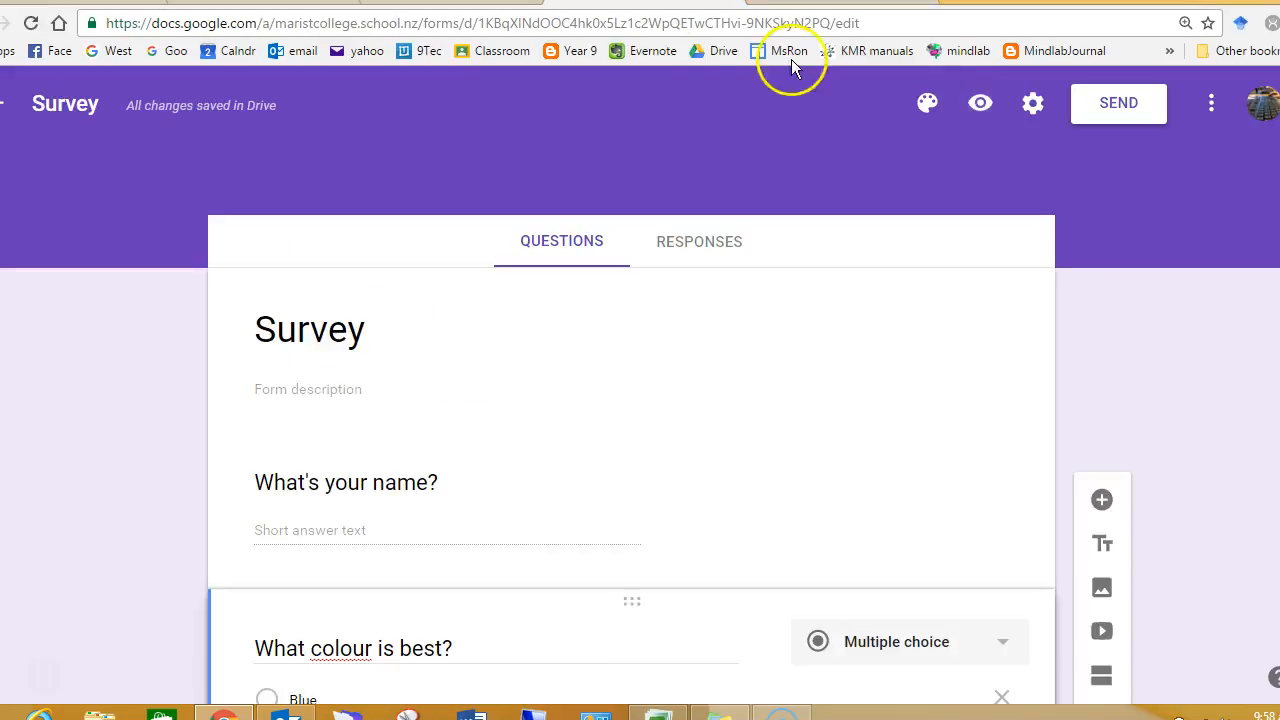
Step: Set the form's theme colour to green, and apply the Just kids header image with balloons and a white picket fence
left_click(926, 104)
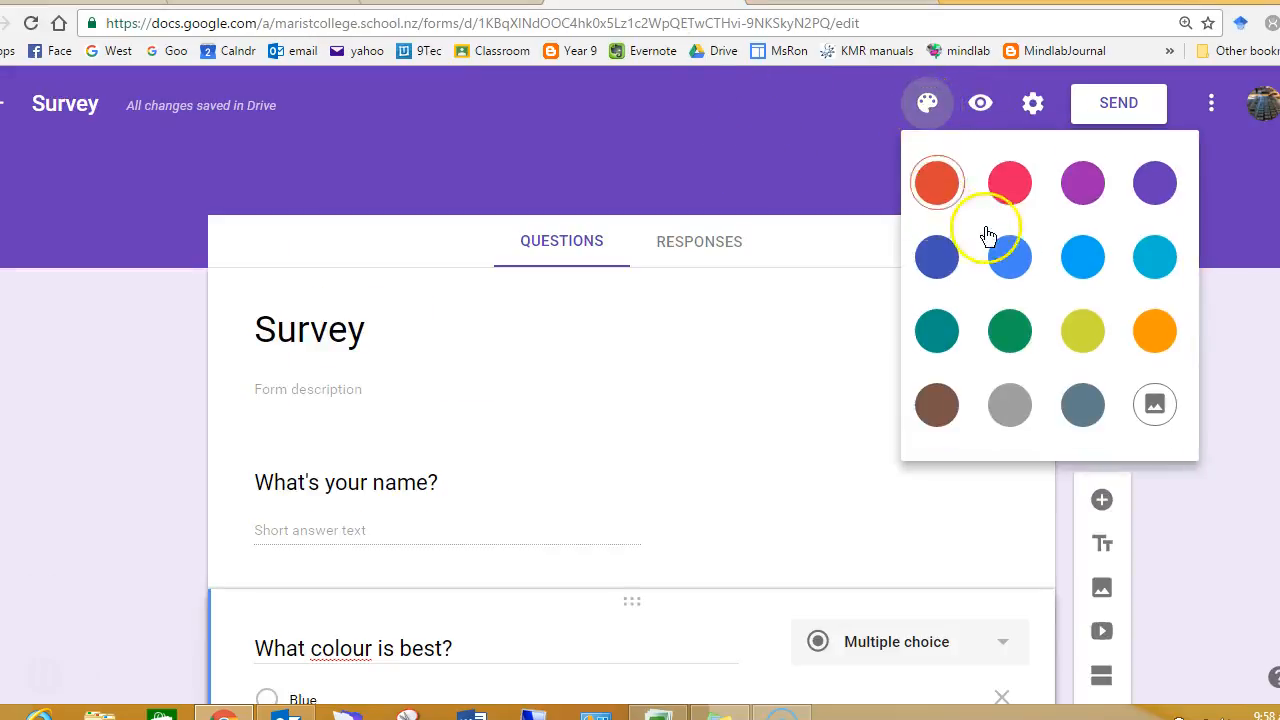
left_click(1010, 330)
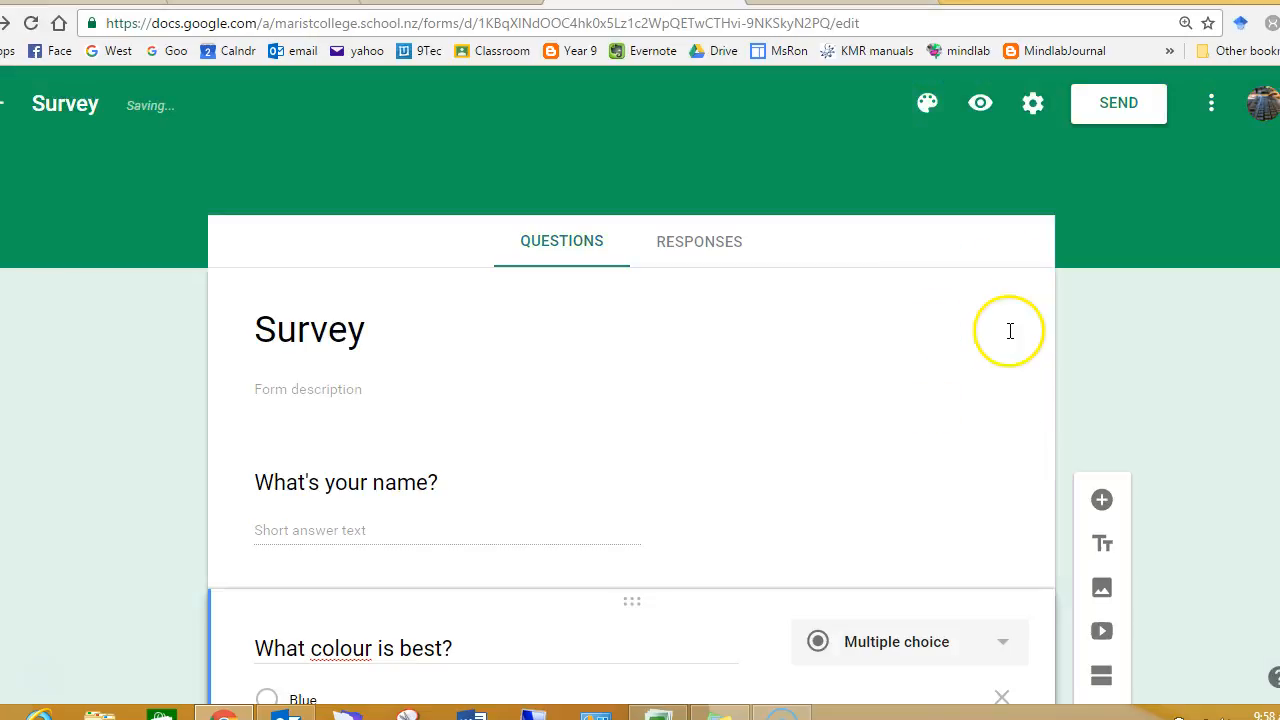
left_click(924, 104)
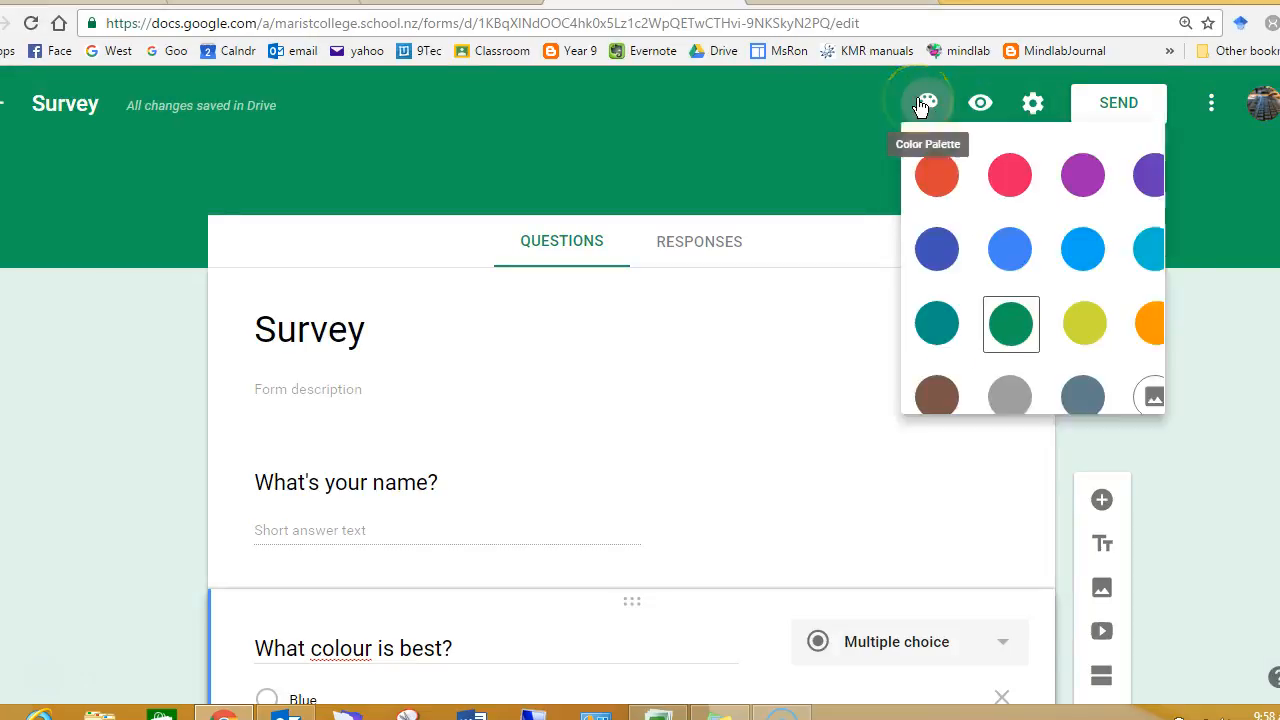
left_click(1154, 400)
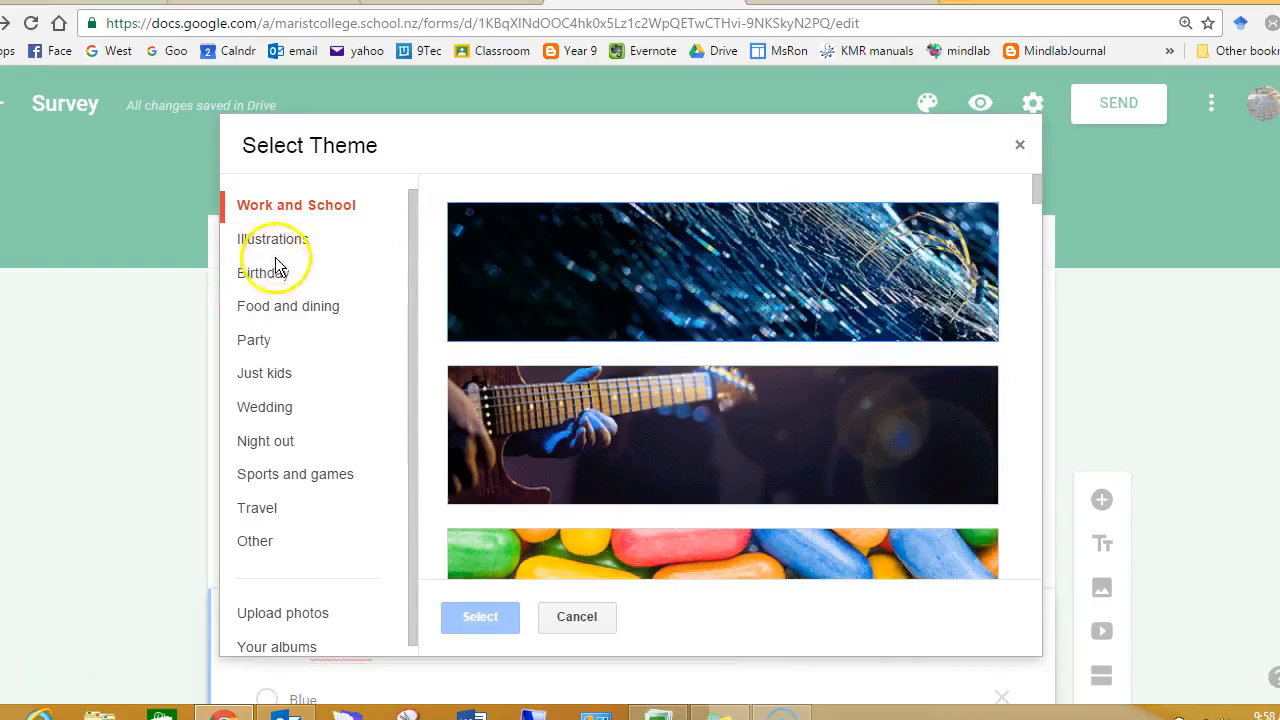
left_click(277, 388)
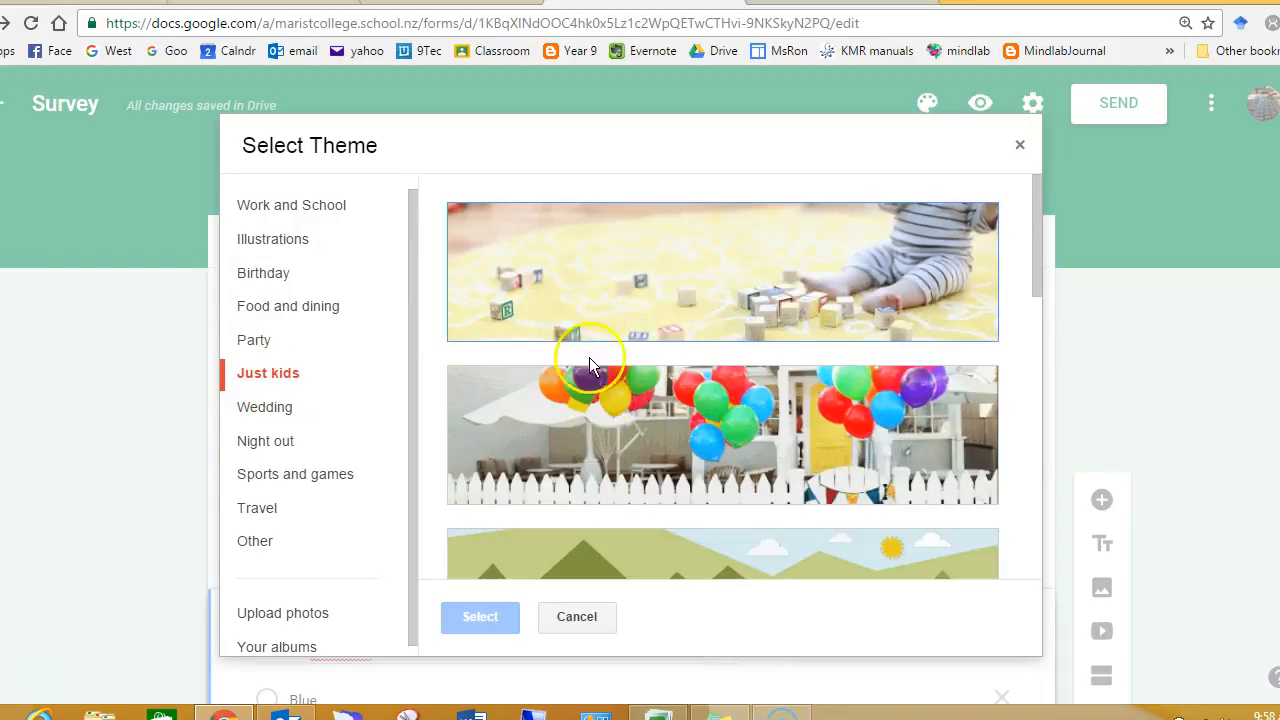
left_click(622, 396)
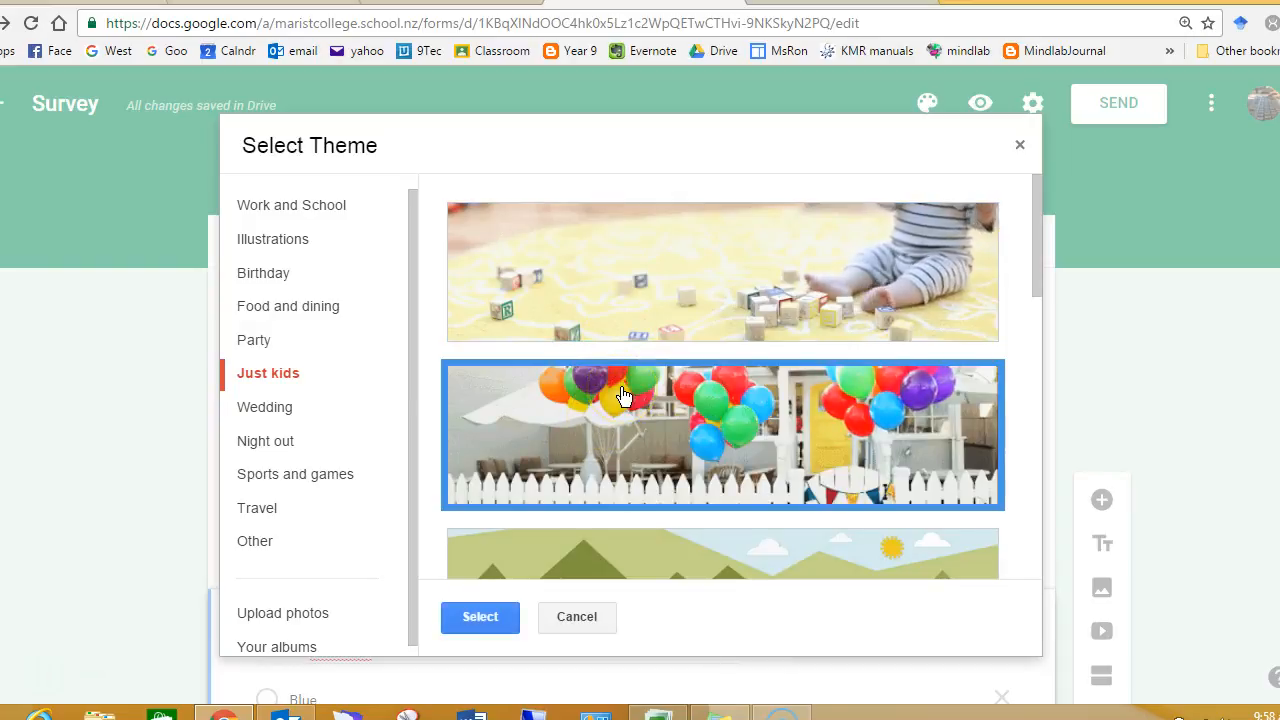
left_click(473, 616)
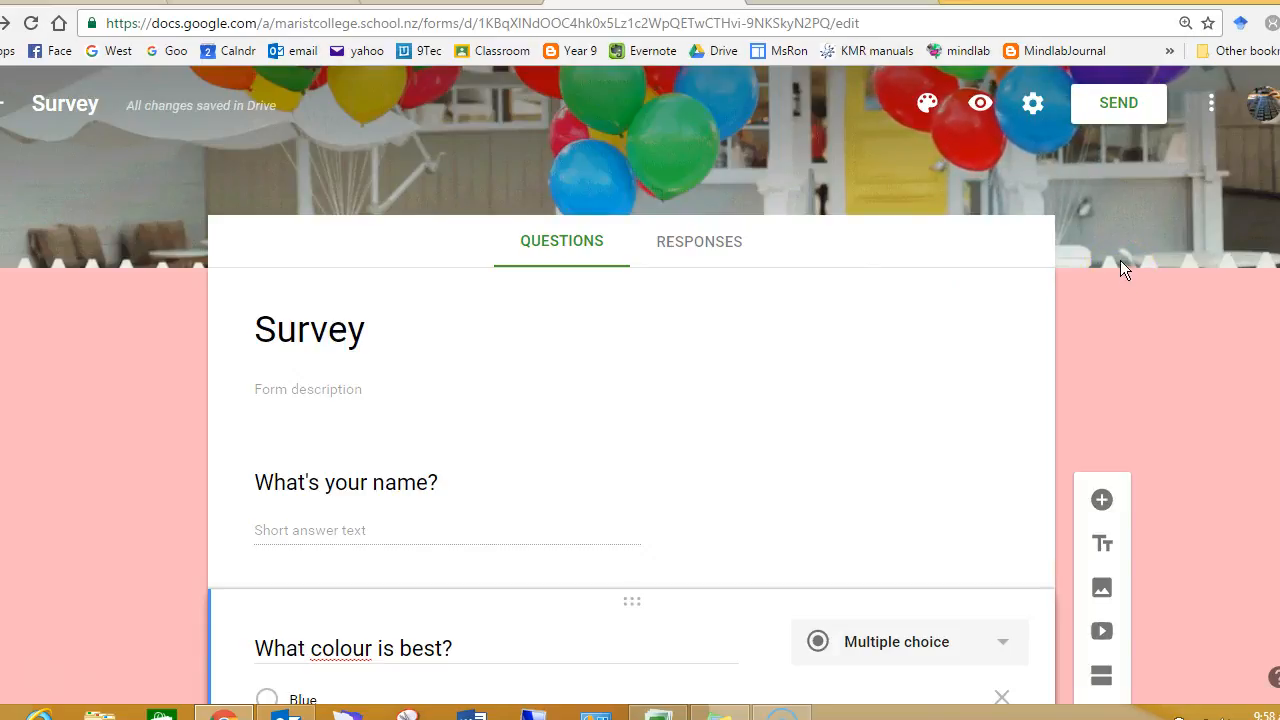
Step: Display the form's shareable link in the sending options, select the whole link, and return to the form editor
left_click(1108, 104)
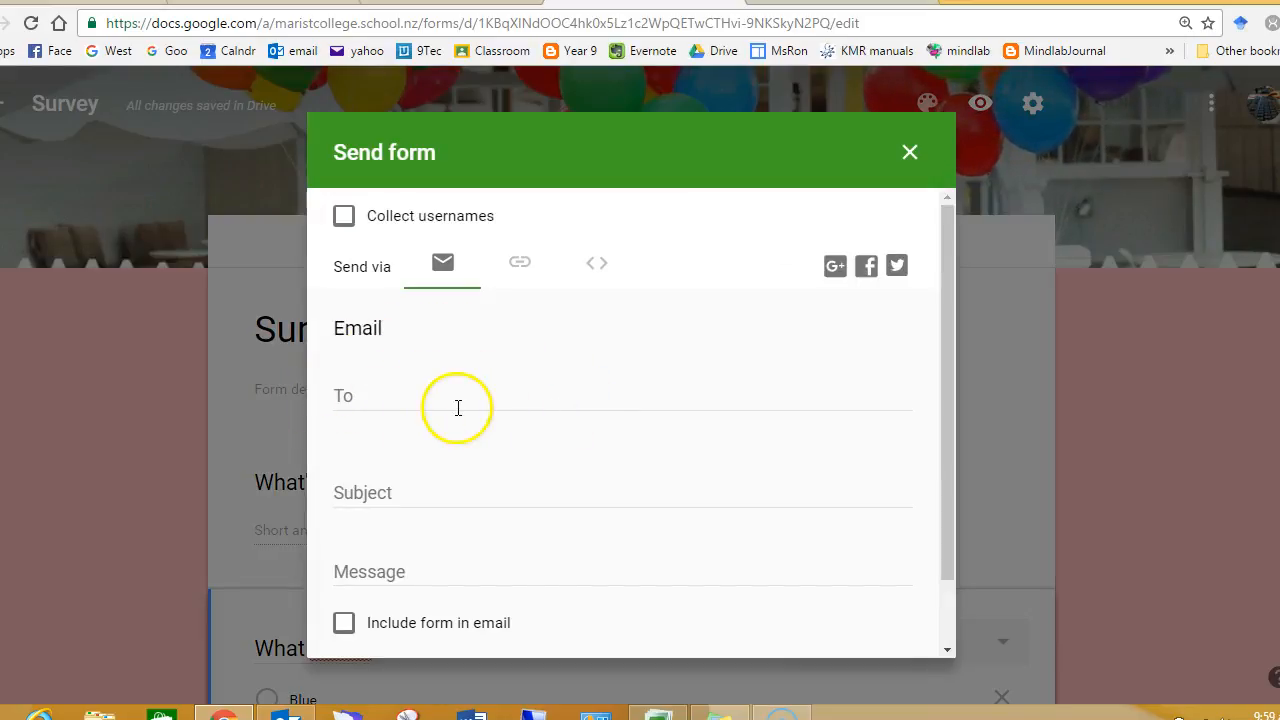
left_click(522, 266)
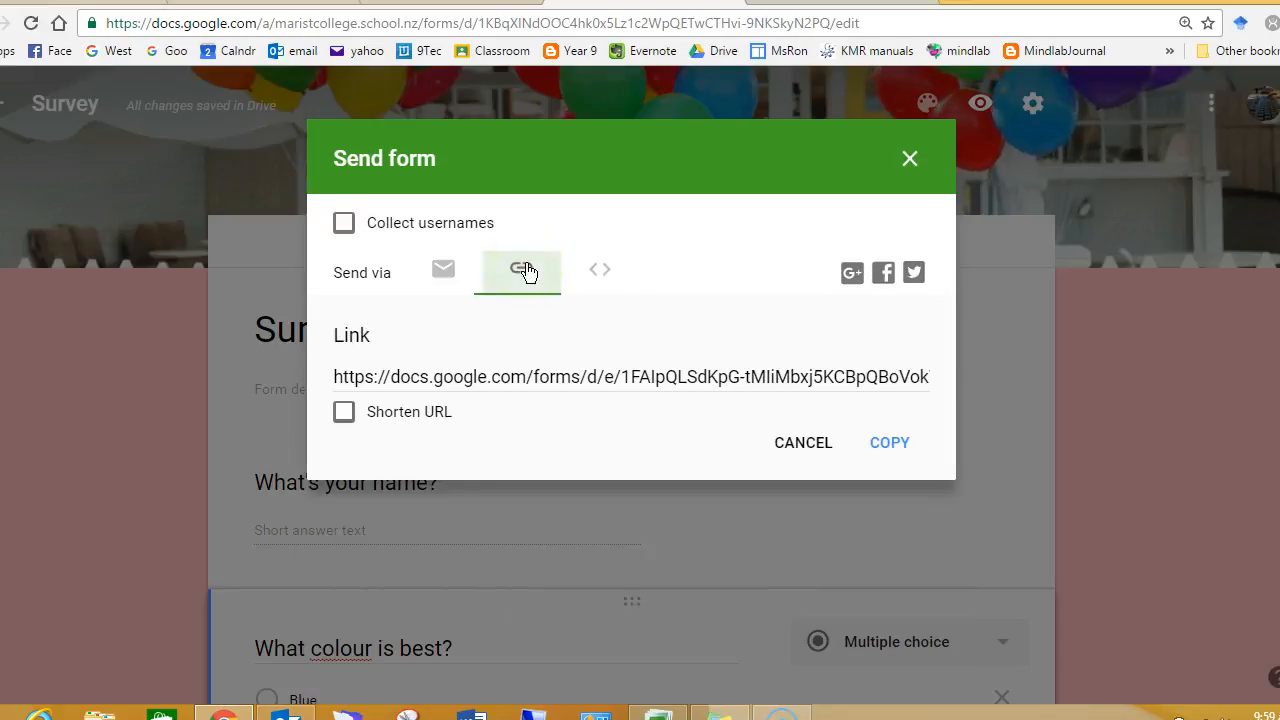
left_click(528, 383)
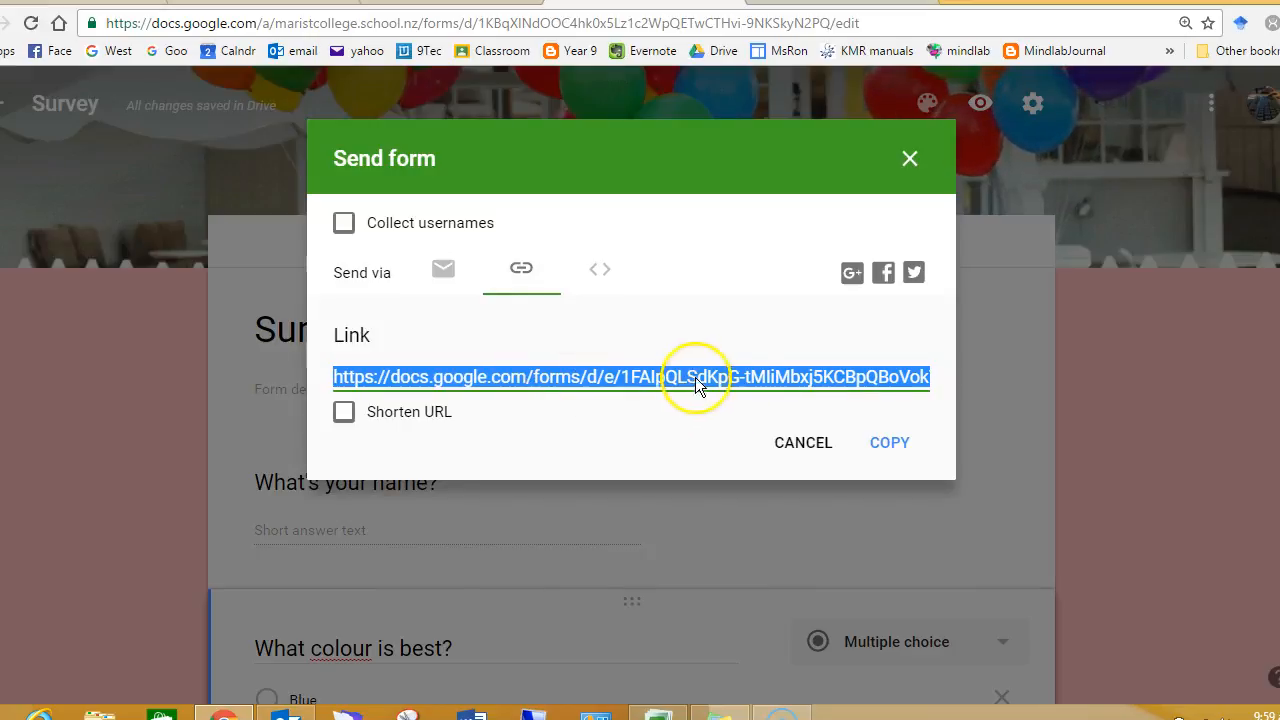
left_click(580, 377)
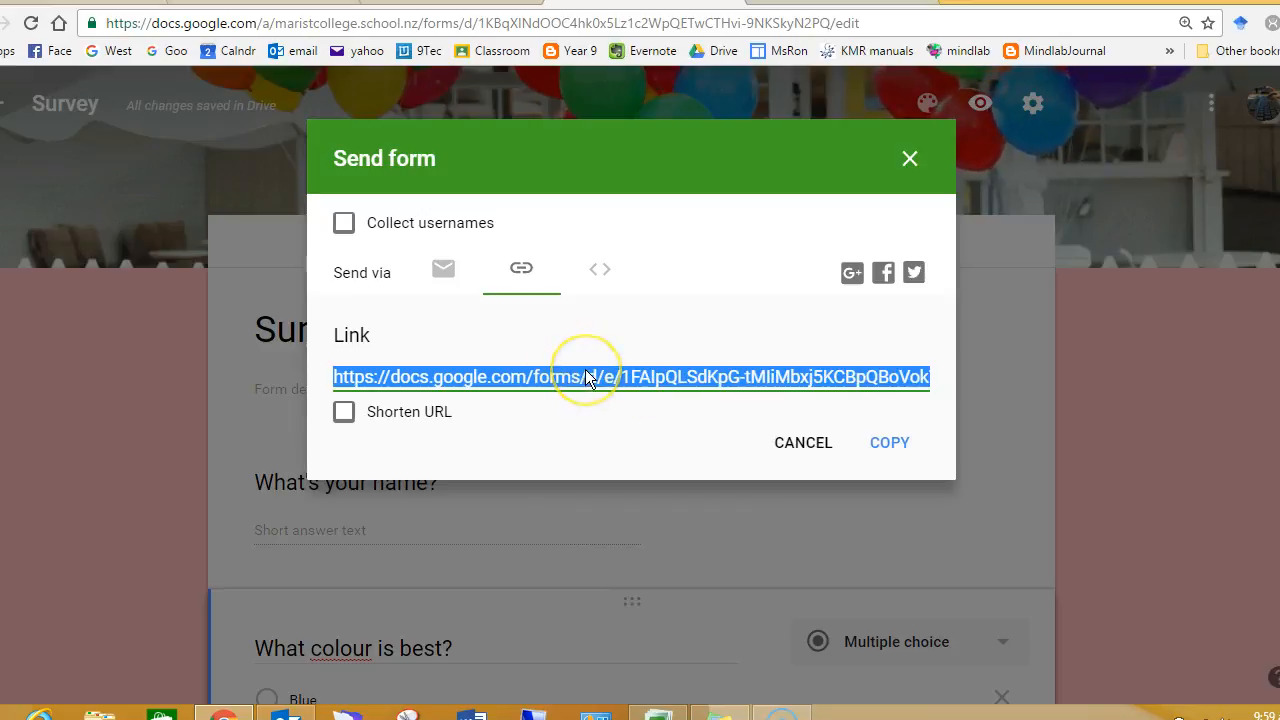
left_click(547, 379)
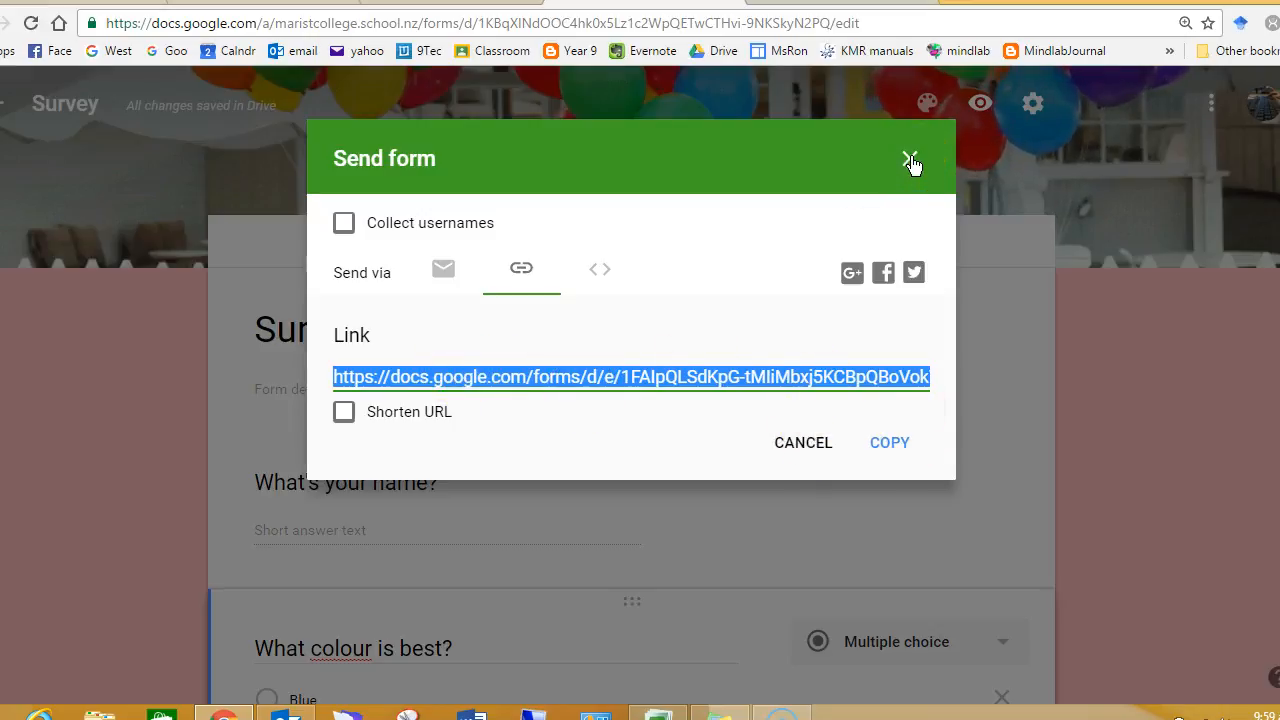
left_click(910, 160)
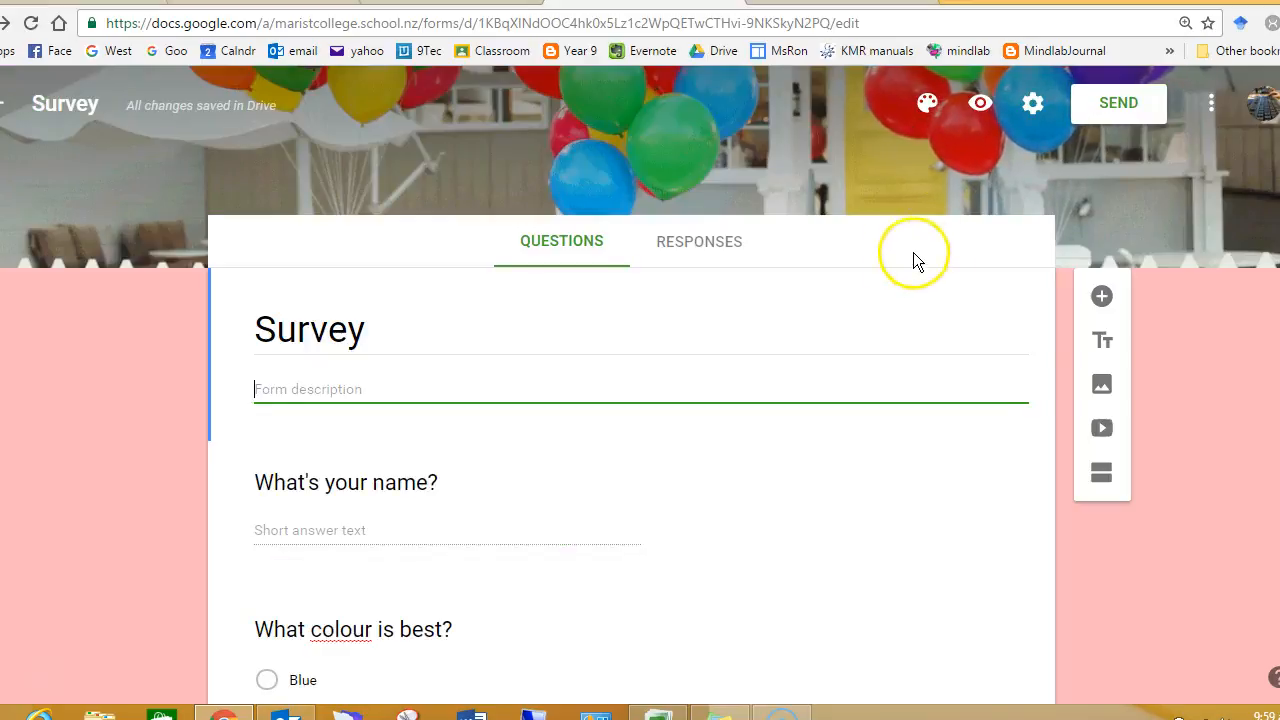
Step: Link the form's responses to a new spreadsheet named "Survey (Responses)"
left_click(720, 240)
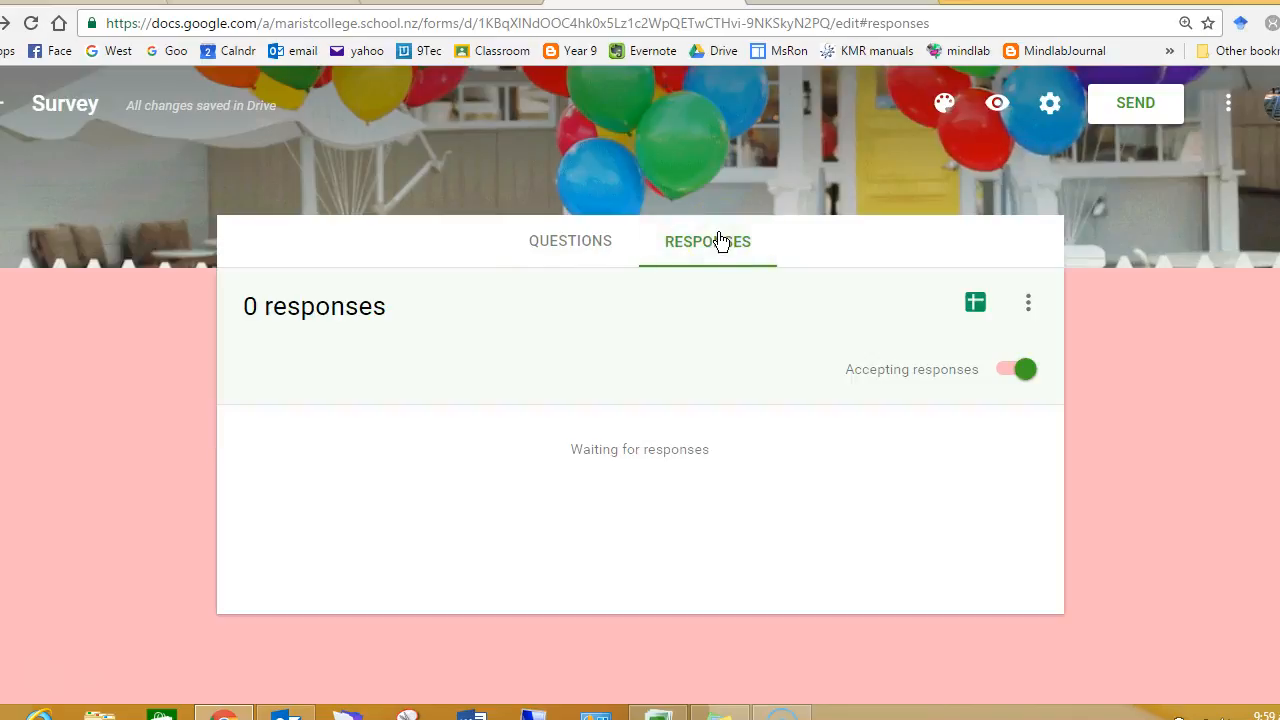
left_click(971, 306)
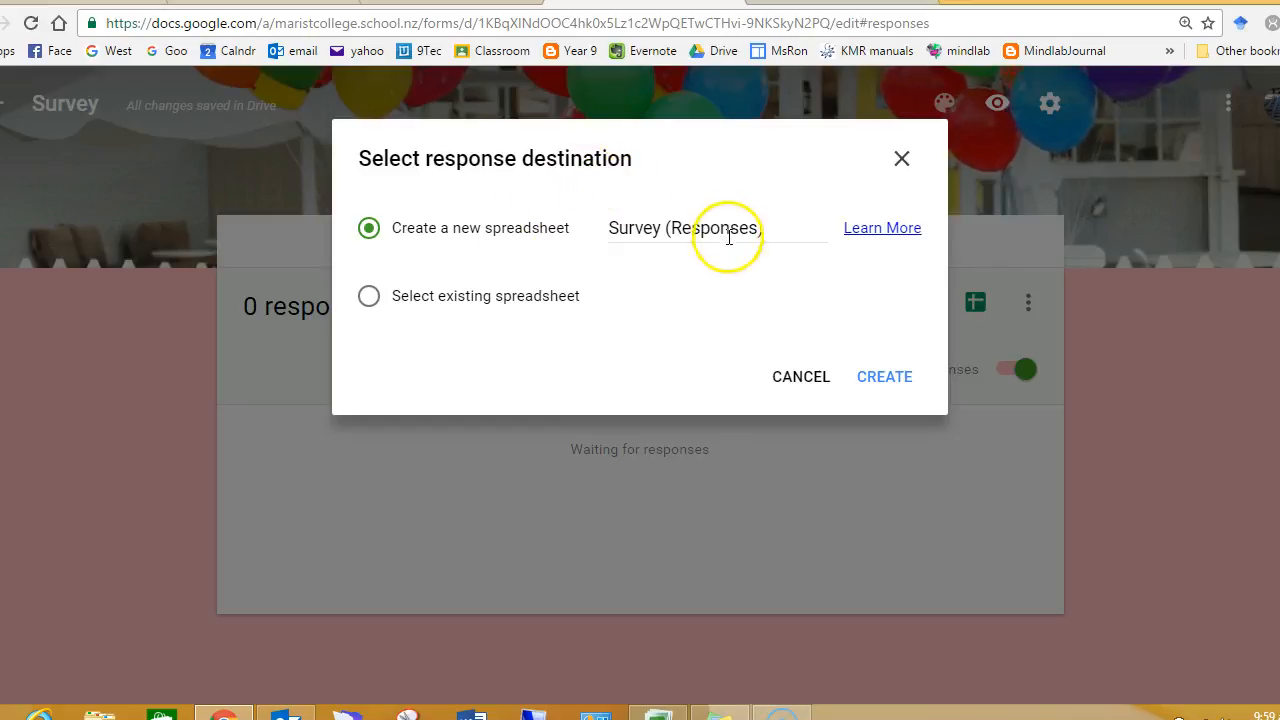
left_click(877, 378)
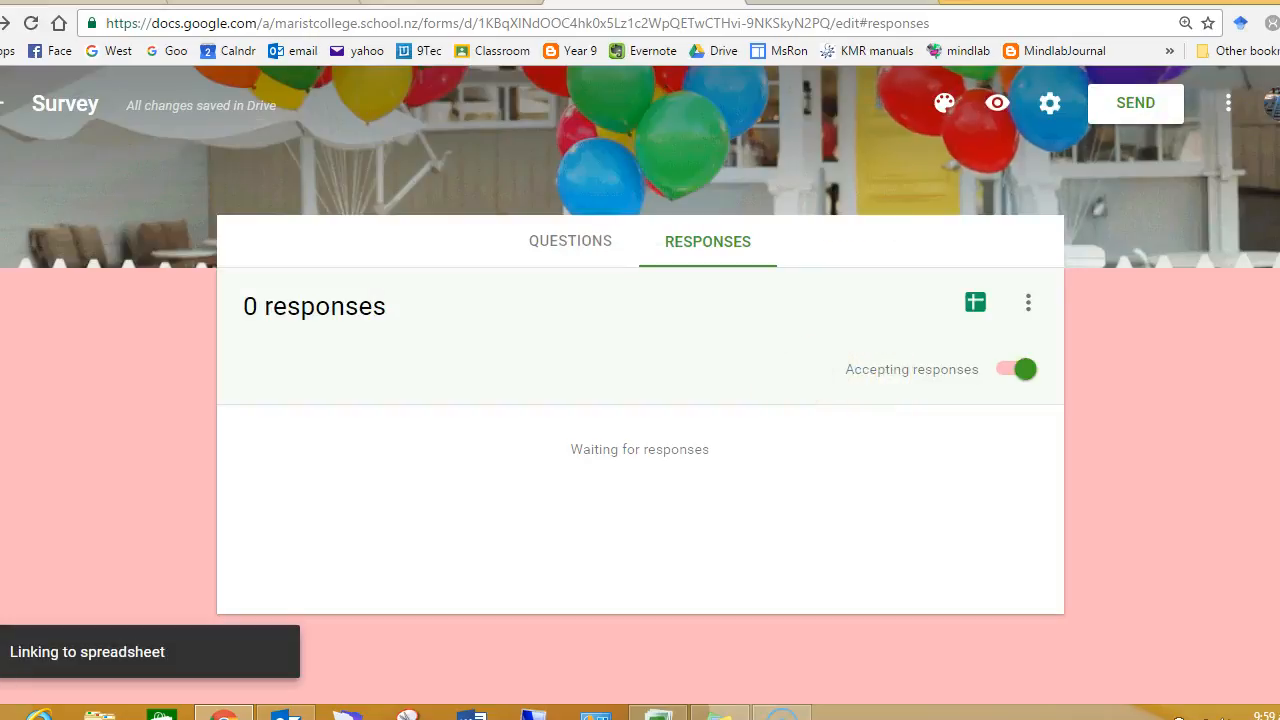
Step: Check the _temp Drive folder for the survey files, and view the Survey (Responses) spreadsheet with its question columns
left_click(403, 1)
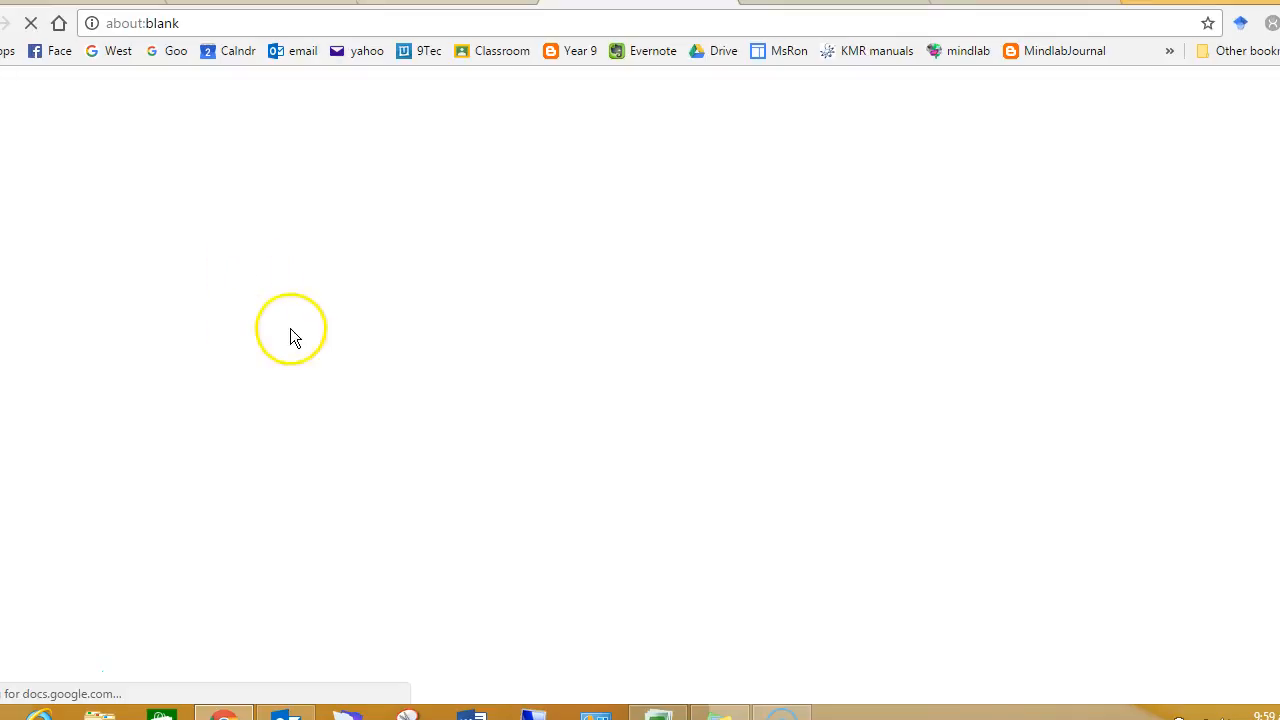
left_click(405, 4)
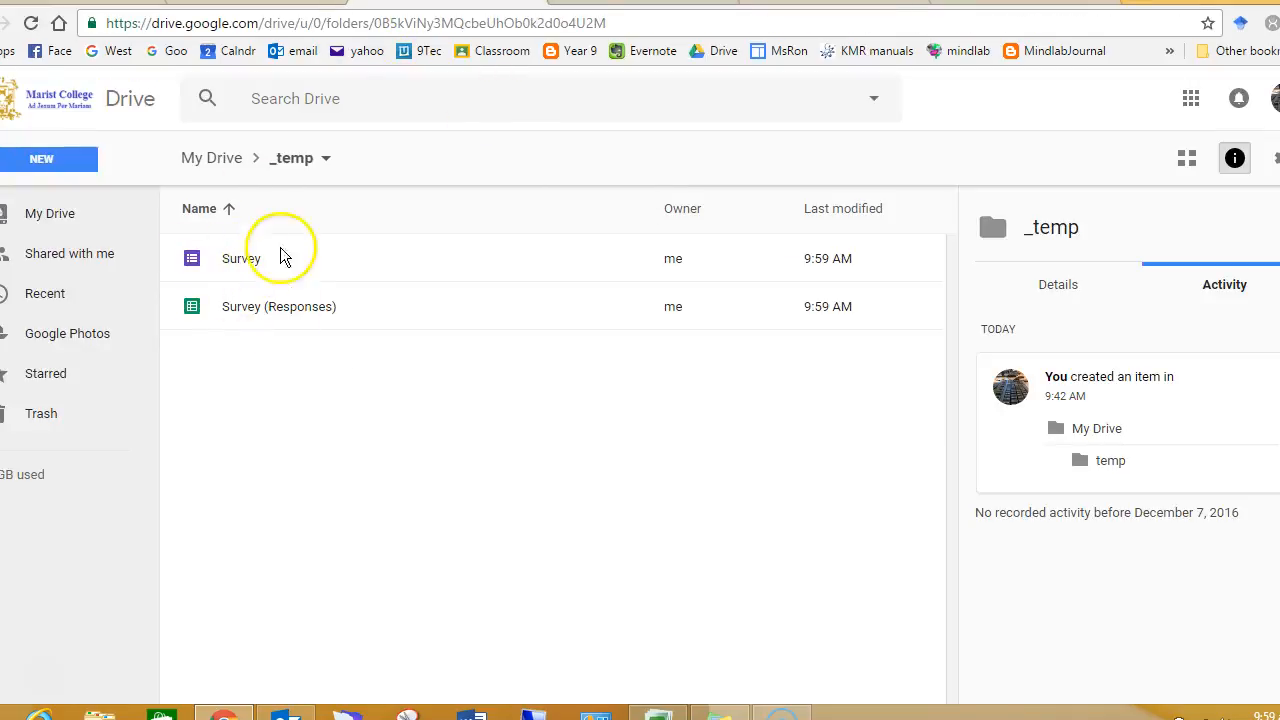
left_click(690, 8)
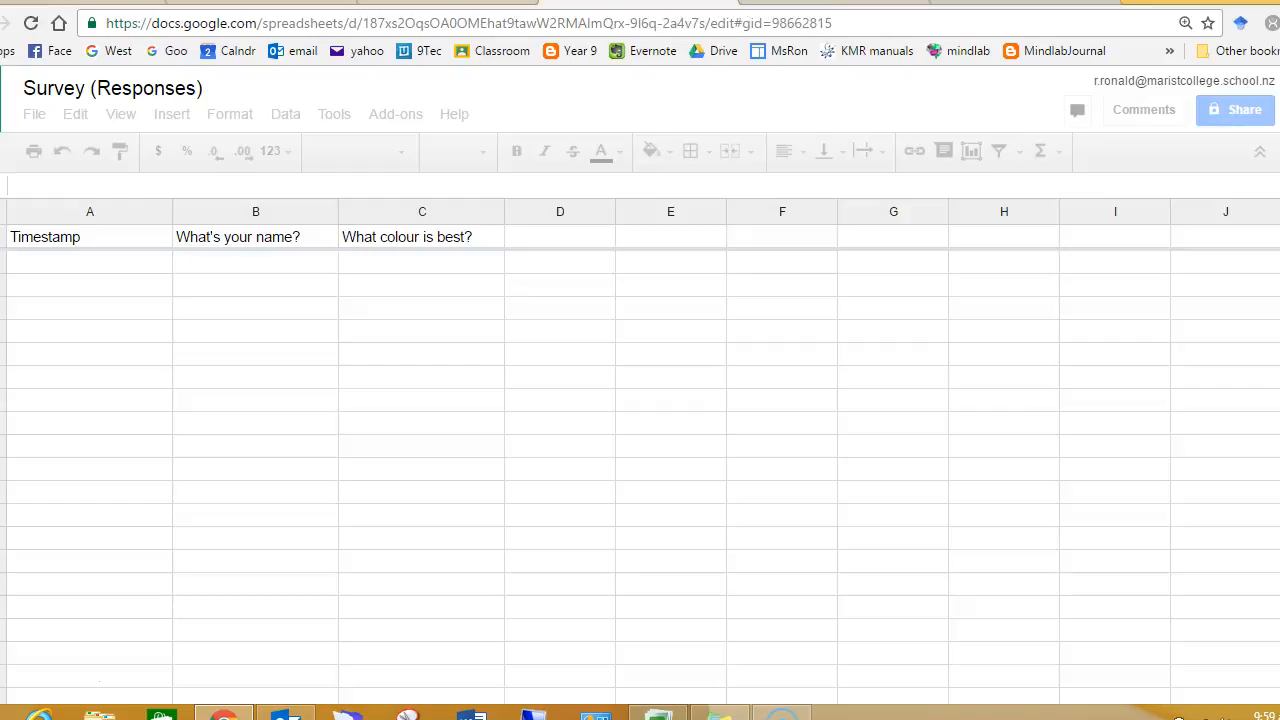